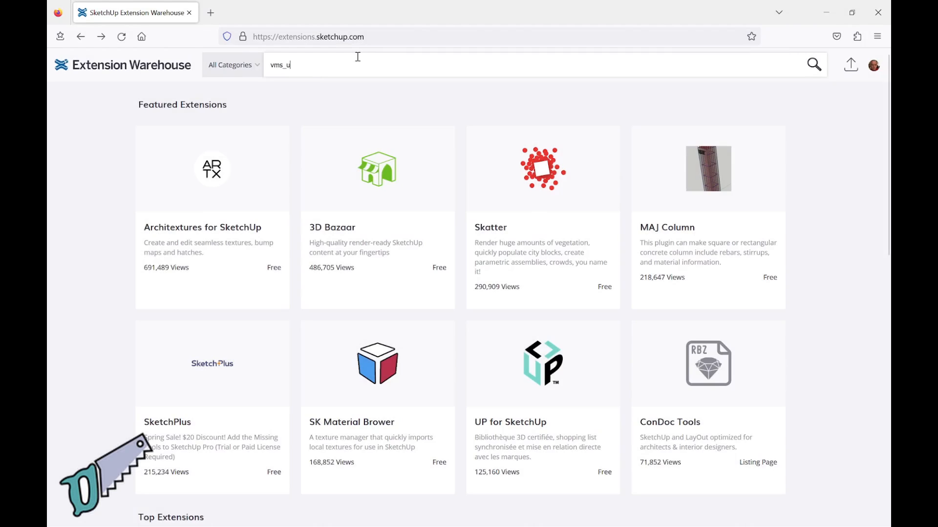
# Search the Extension Warehouse for vms_up and open the matching extension.
pyautogui.write('p')
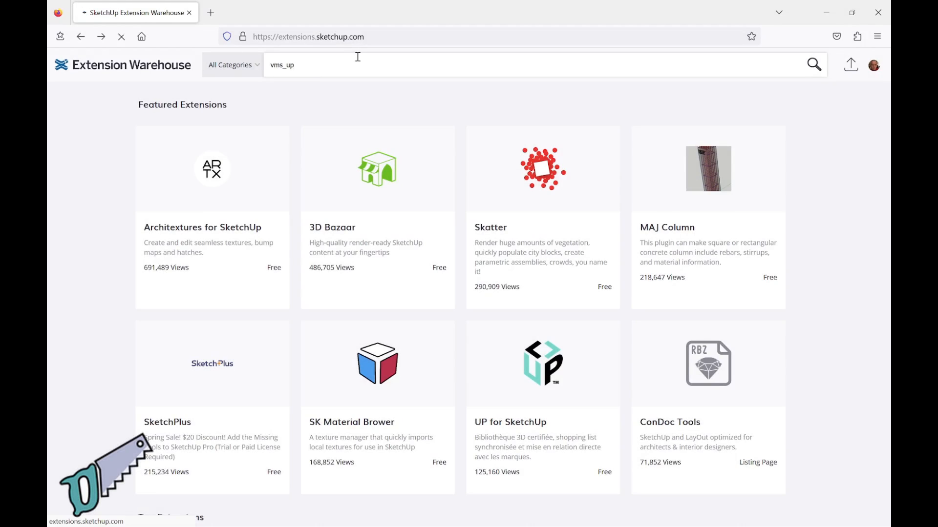
pyautogui.press('Return')
pyautogui.click(335, 216)
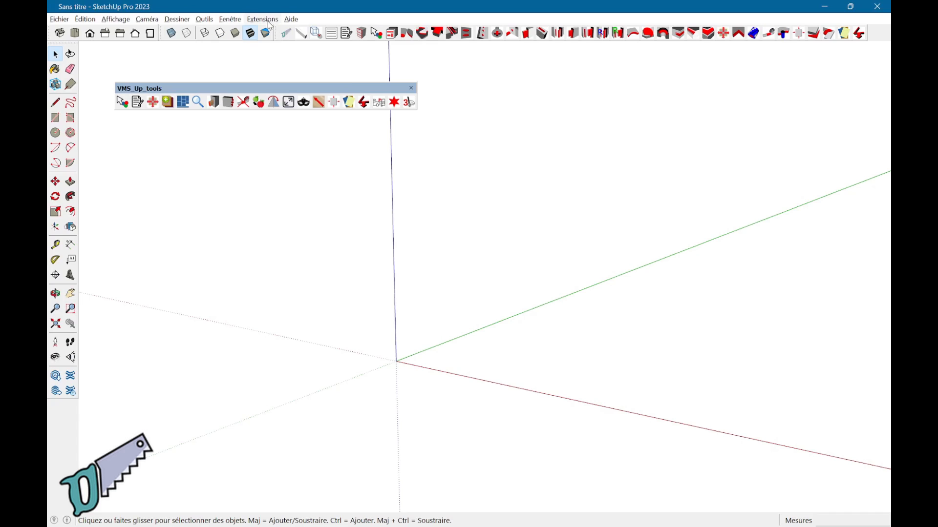
# Switch to SketchUp and install VMS_Up_extensions.0.3.7.rbz from the Téléchargements folder through the extension manager, closing the manager at the end.
pyautogui.click(266, 21)
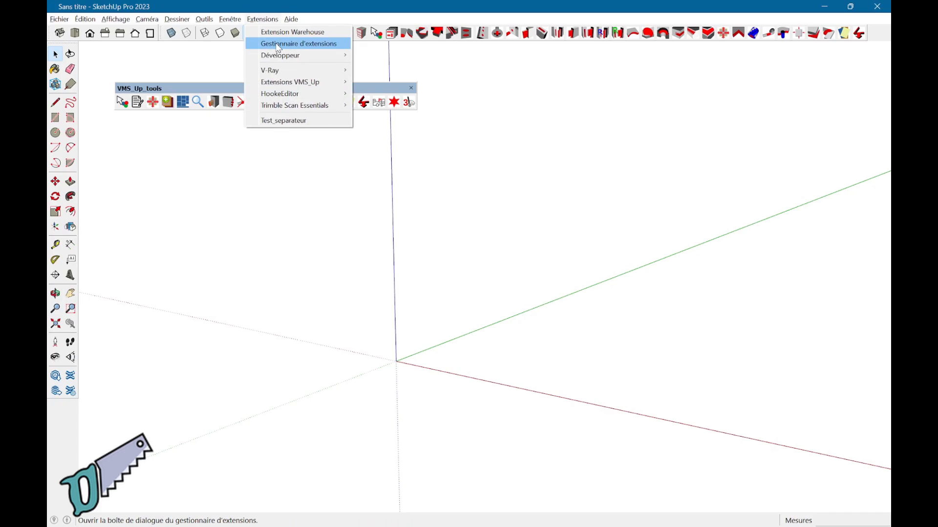
pyautogui.click(279, 45)
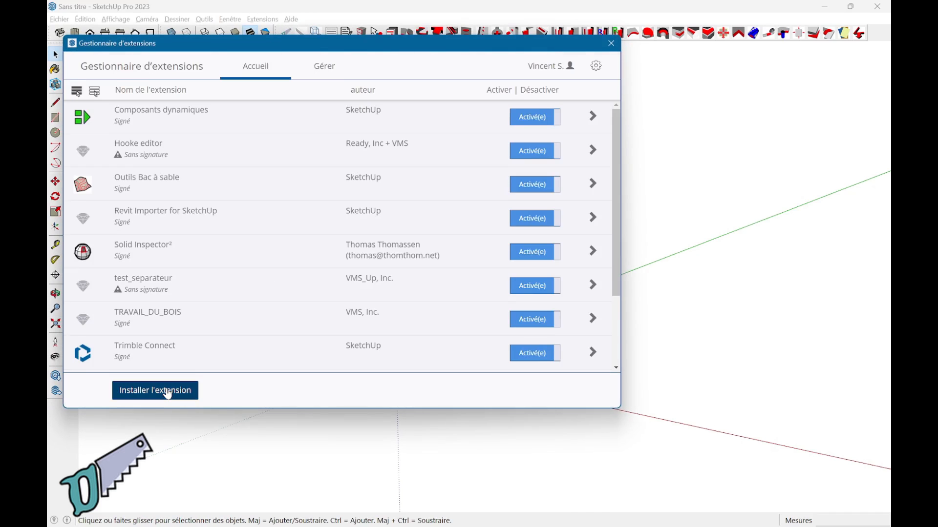
pyautogui.click(169, 391)
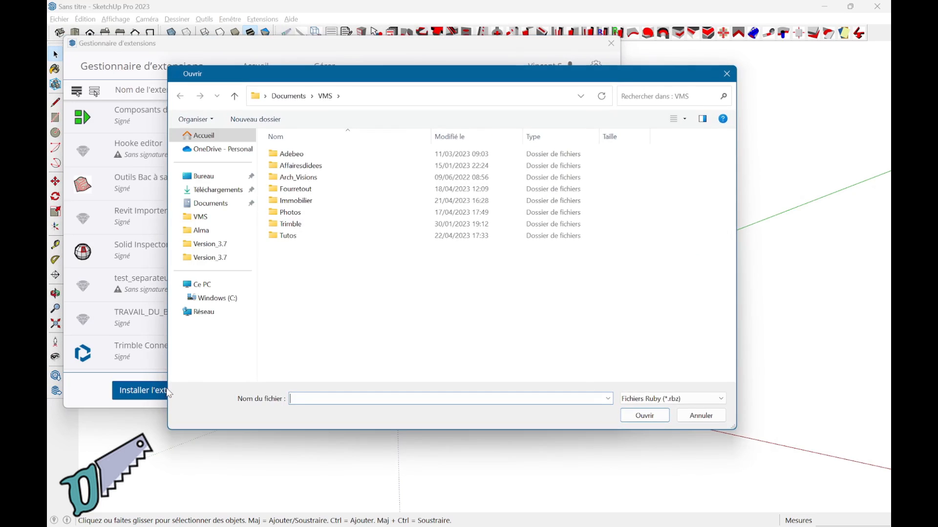
pyautogui.click(233, 195)
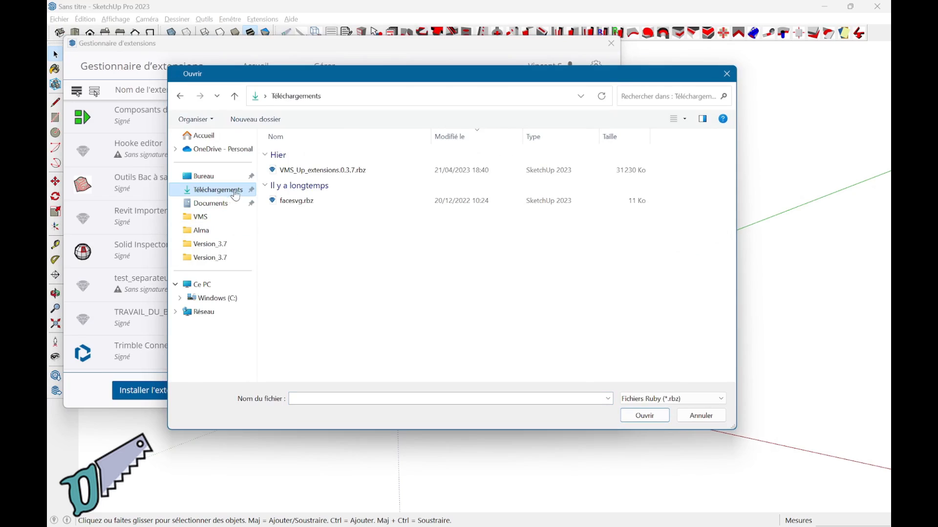
pyautogui.click(325, 171)
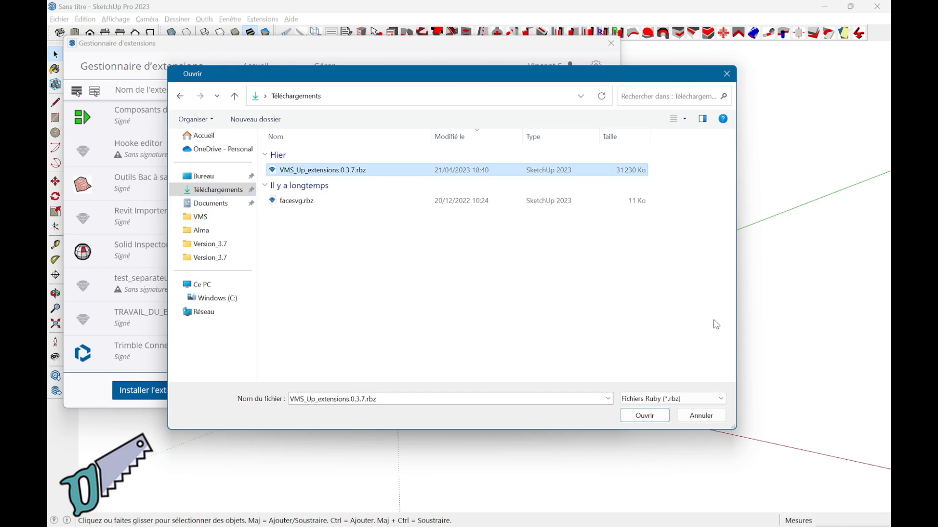
pyautogui.click(655, 420)
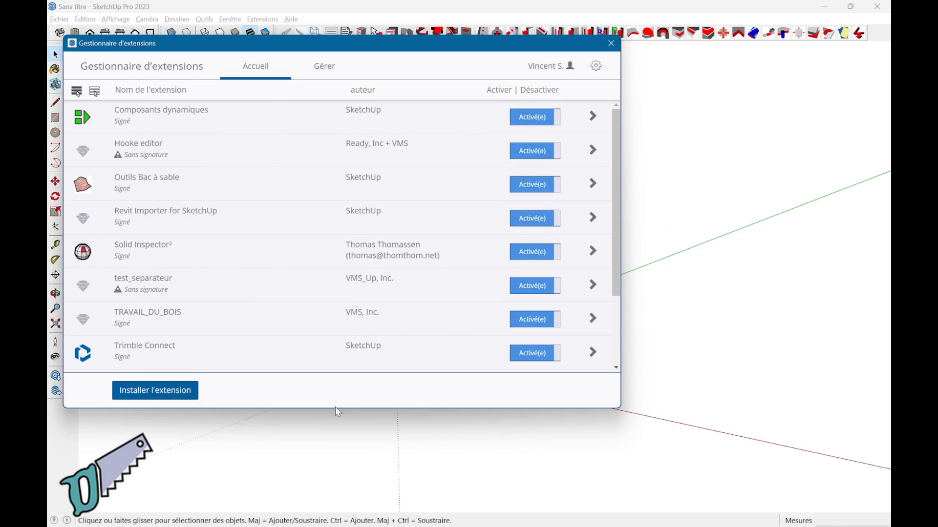
pyautogui.click(611, 44)
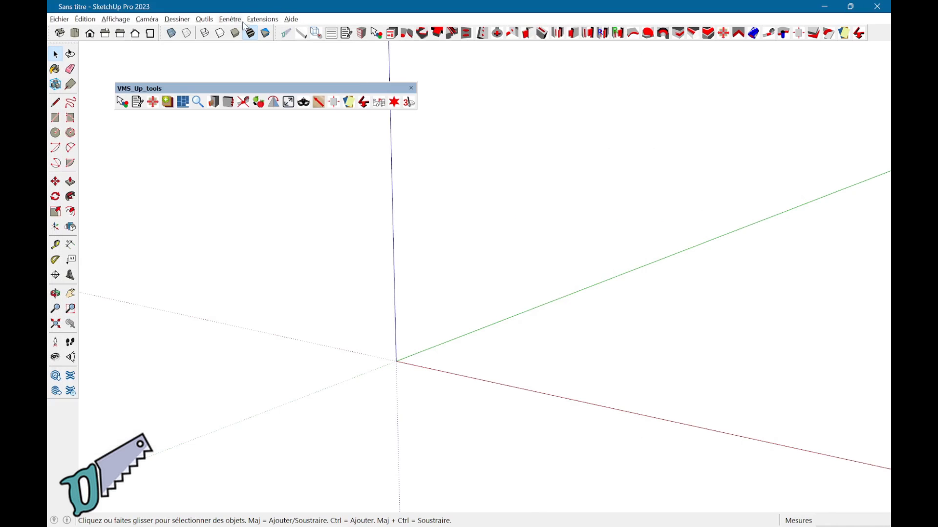
# Reopen the extension manager and view the details of the TRAVAIL_DU_BOIS extension.
pyautogui.click(264, 20)
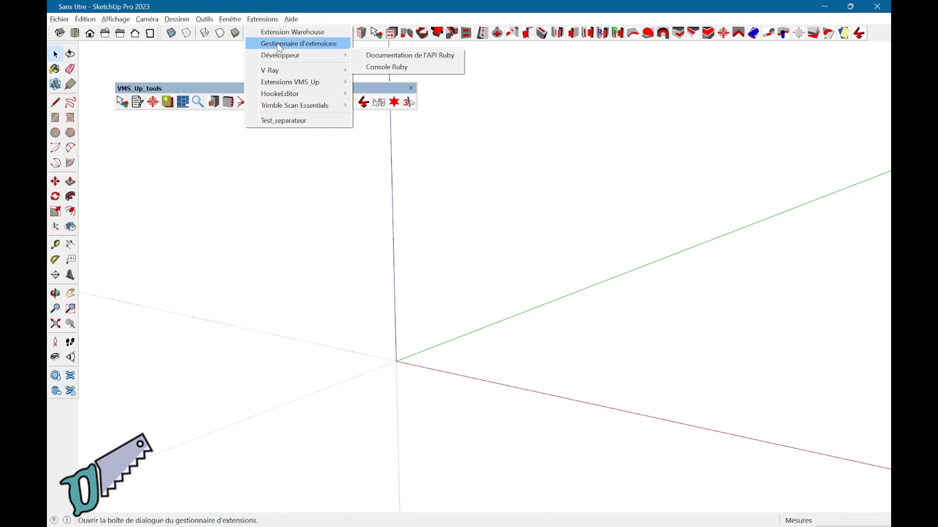
pyautogui.click(281, 48)
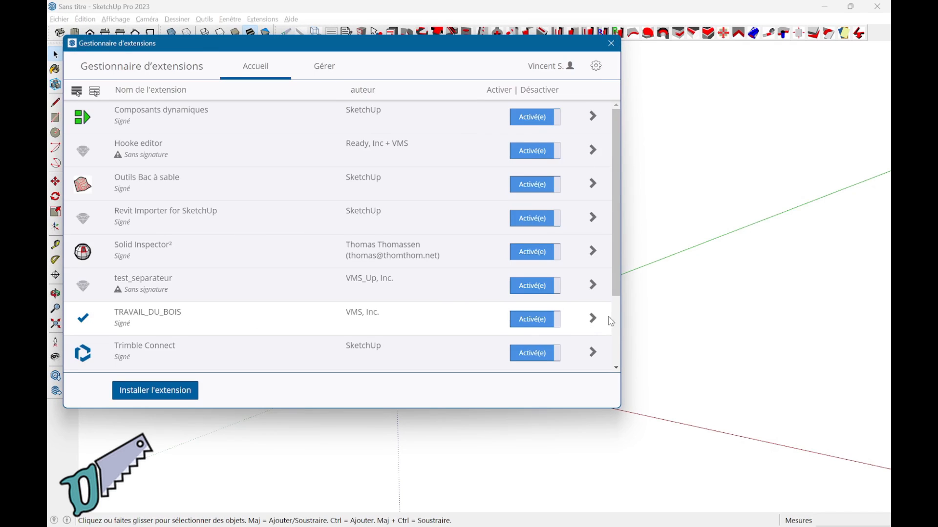
pyautogui.click(586, 321)
pyautogui.scroll(-2, 349, 327)
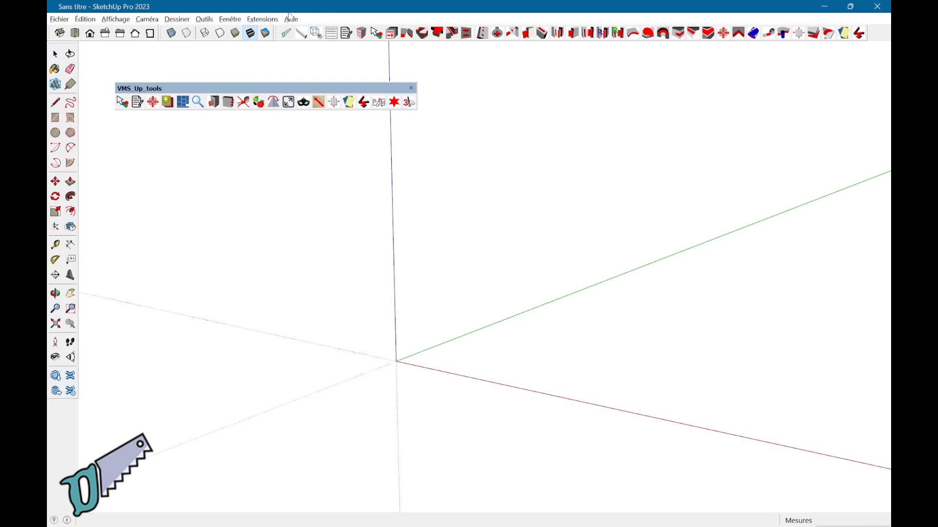
# Run VMS_Up-Config initiale to apply the initial VMS_Up configuration and acknowledge the message.
pyautogui.click(291, 19)
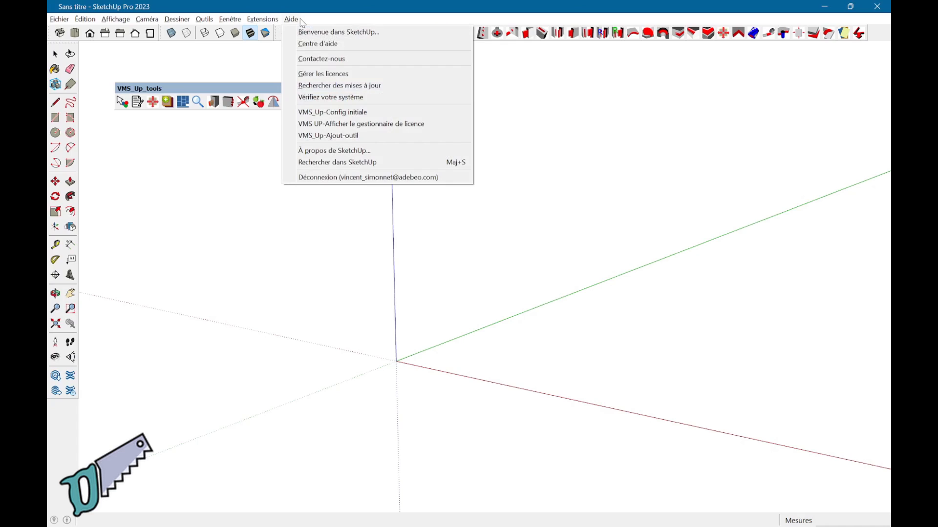
pyautogui.click(343, 114)
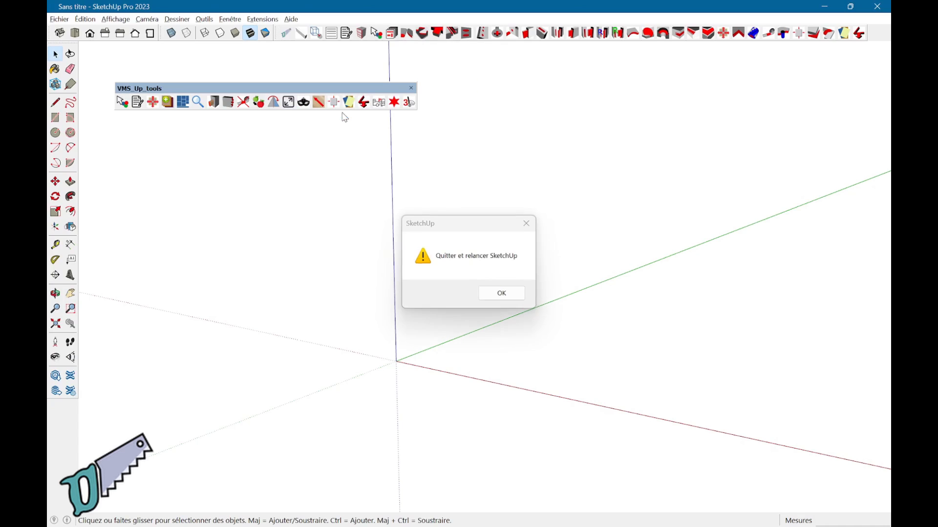
pyautogui.click(500, 294)
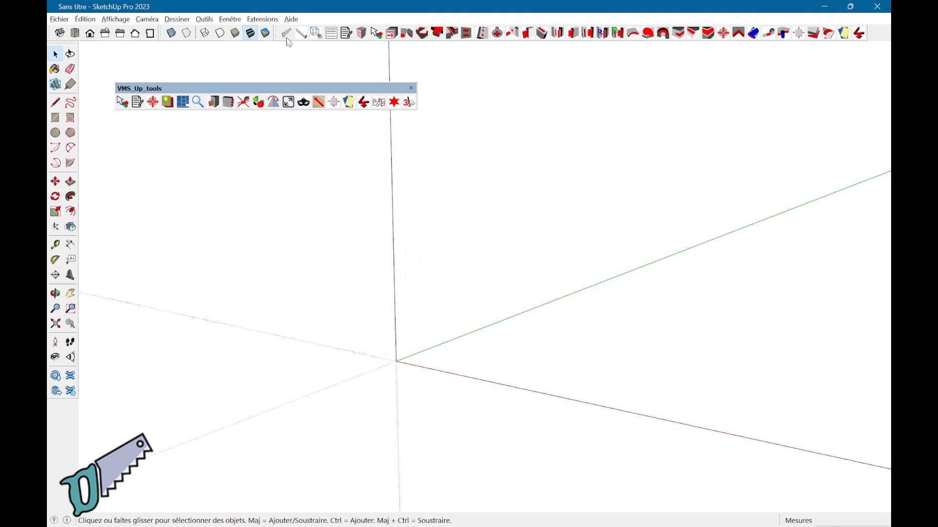
# Look at the VMS_Up extension commands and review their lists in VMS_Up_text_menu_param.txt and VMS_Up_tool_menu_param.txt in the param folder.
pyautogui.click(263, 19)
pyautogui.moveTo(290, 81)
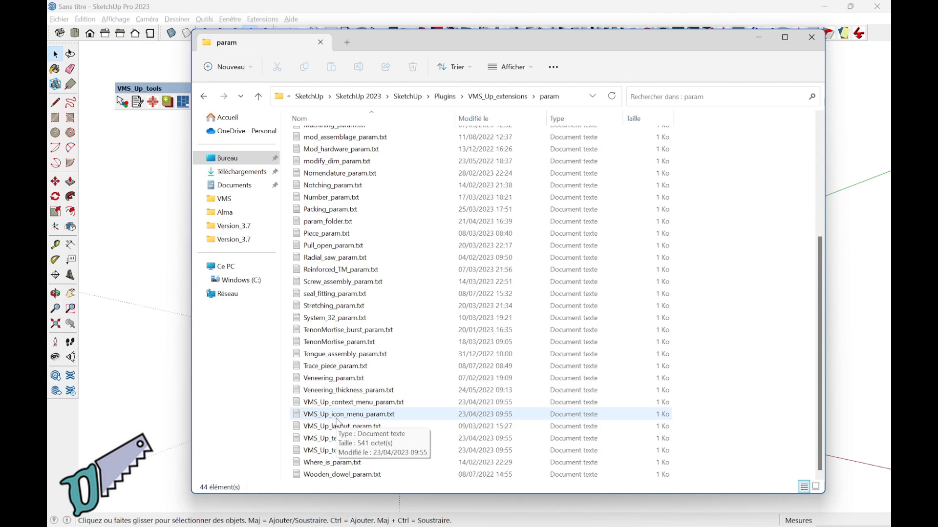
pyautogui.doubleClick(343, 438)
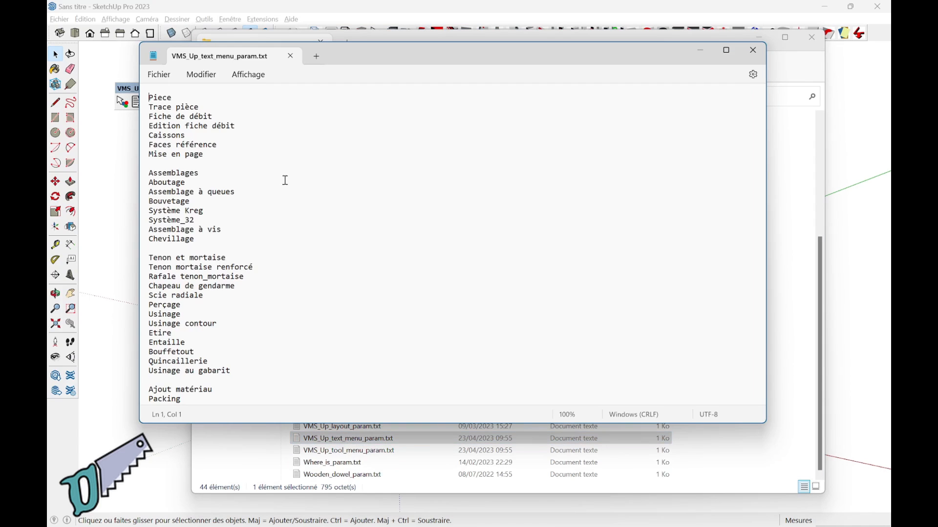
pyautogui.scroll(-6, 282, 178)
pyautogui.scroll(-1, 282, 178)
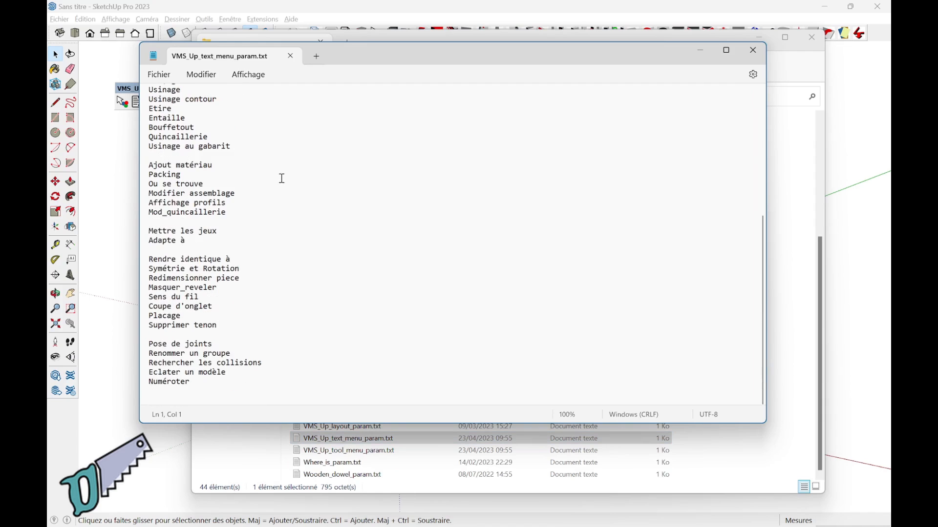
pyautogui.scroll(4, 262, 328)
pyautogui.scroll(2, 262, 329)
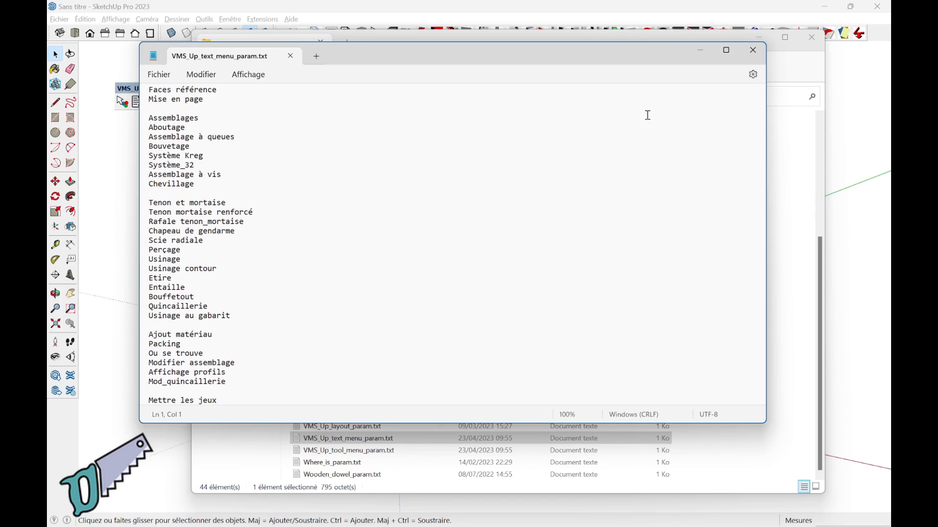
pyautogui.hotkey('alt', 'F4')
pyautogui.doubleClick(370, 452)
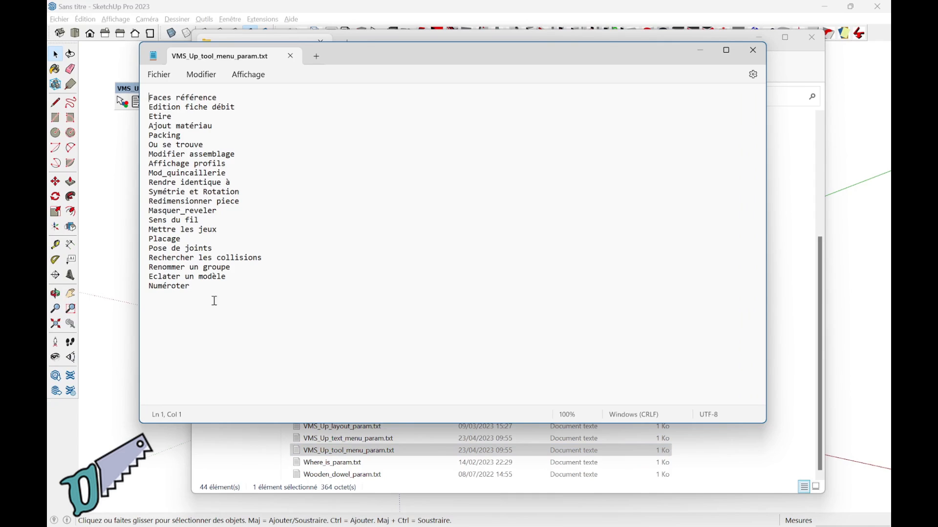
pyautogui.write('²')
# Open Menus.pdf from the VMS_Up_extensions doc folder and read how to customise the extension's menus.
pyautogui.click(514, 97)
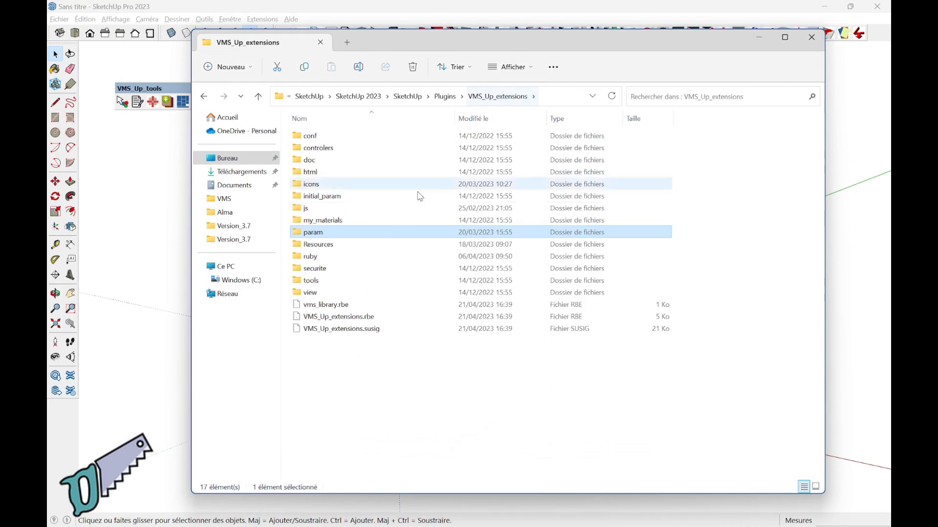
pyautogui.doubleClick(316, 161)
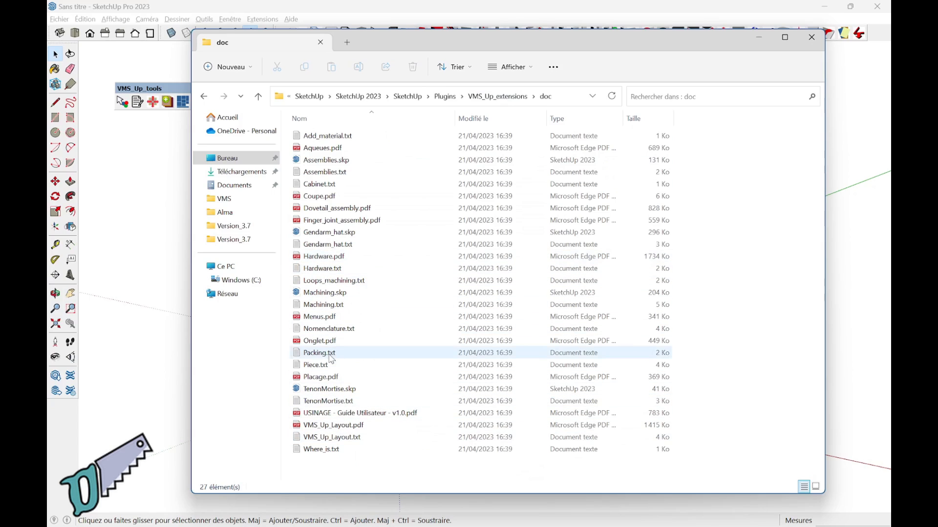
pyautogui.doubleClick(332, 318)
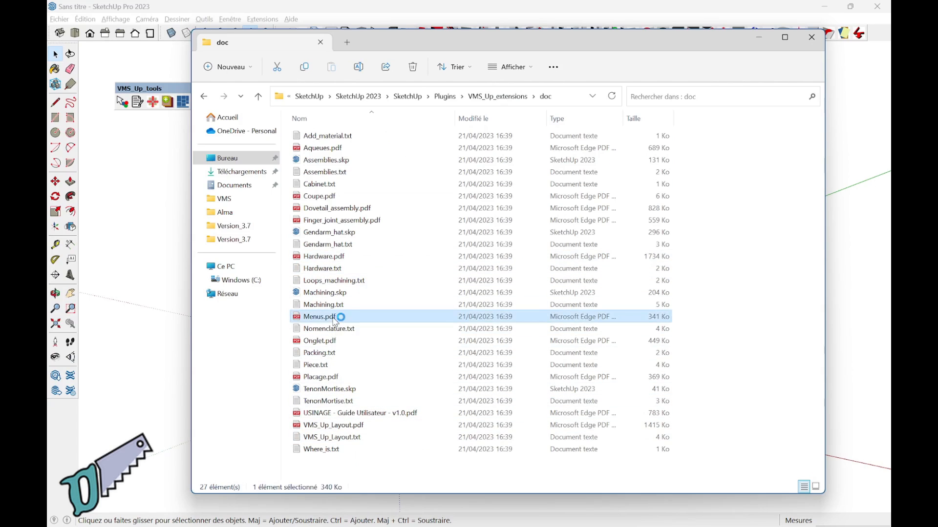
pyautogui.scroll(-5, 386, 322)
pyautogui.scroll(-15, 386, 321)
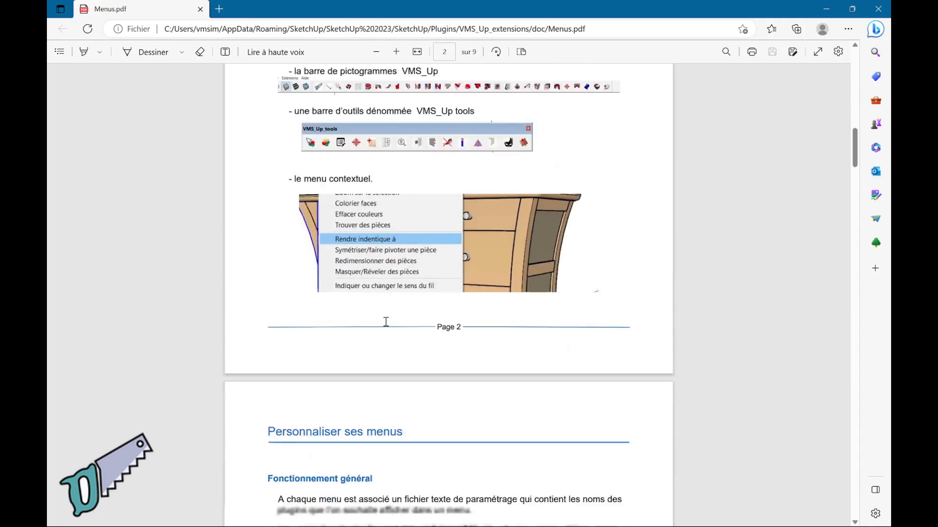
pyautogui.scroll(-8, 386, 322)
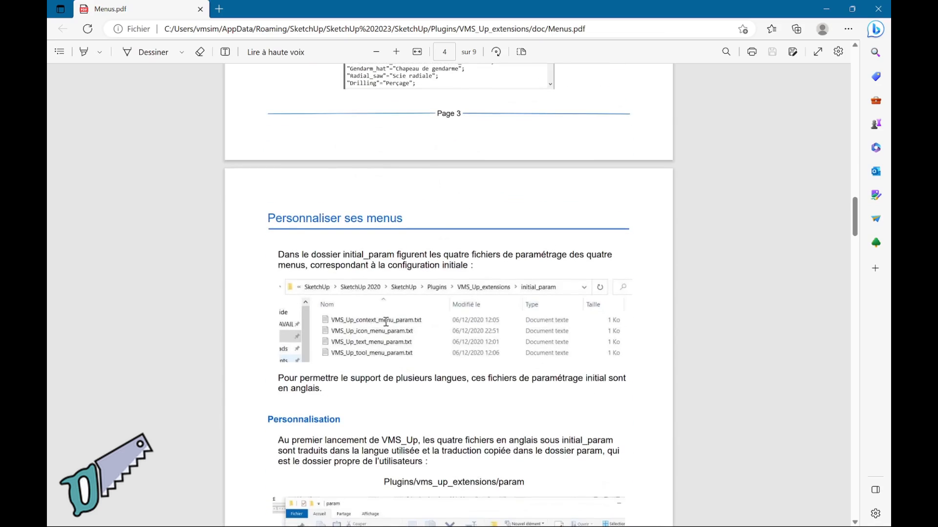
pyautogui.scroll(-7, 385, 322)
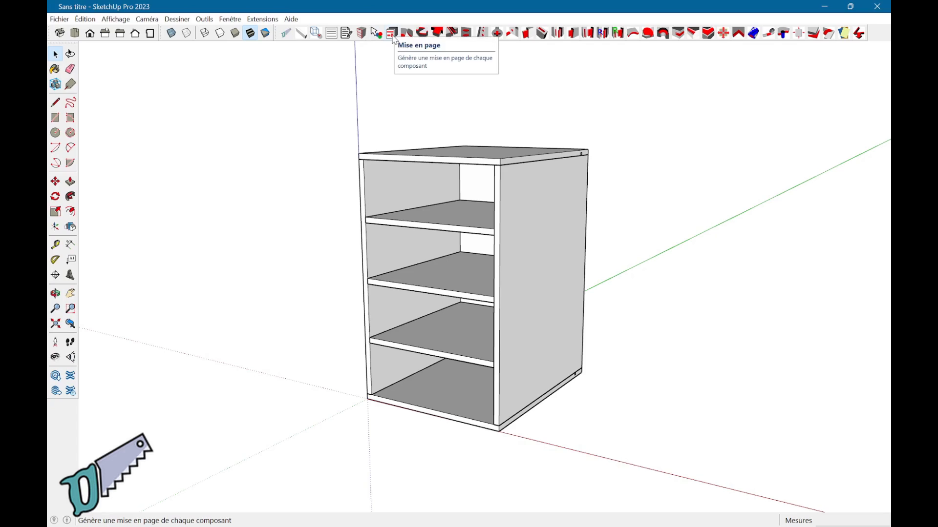
# Generate a page layout of the shelved cabinet with the Mise en page tools.
pyautogui.click(391, 33)
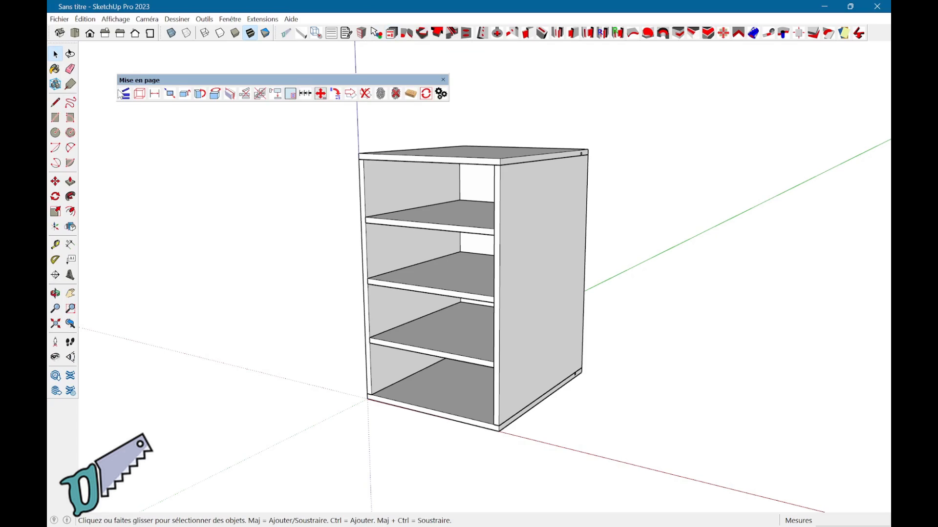
pyautogui.click(393, 196)
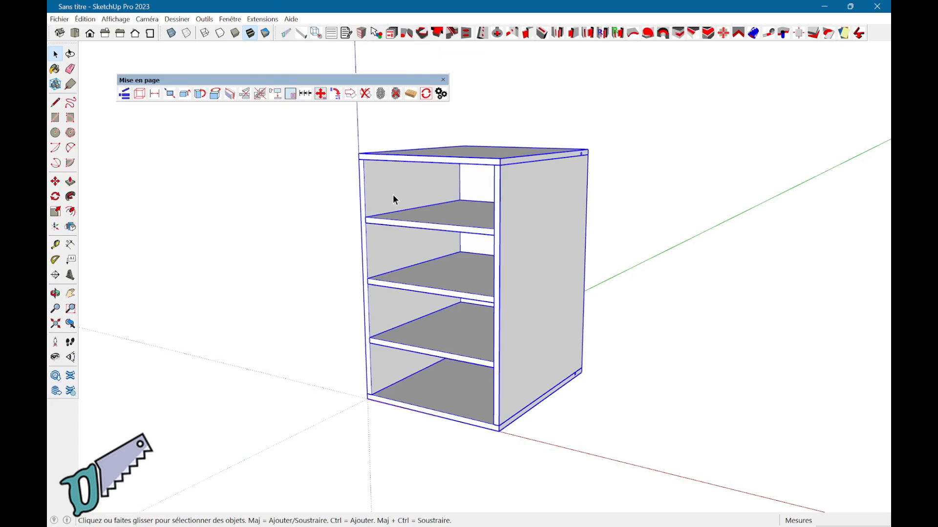
pyautogui.click(140, 95)
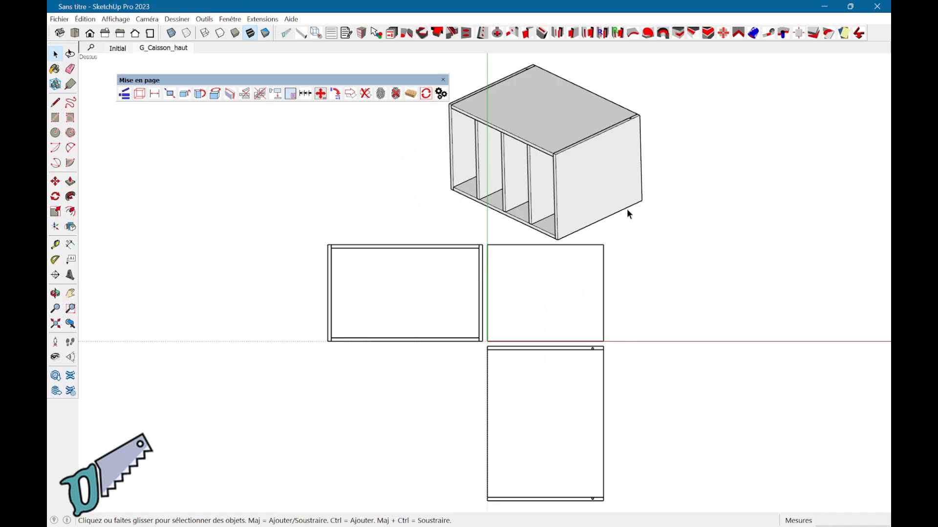
# Delete the layout's perspective view and reorient the remaining views so the open front with shelves stands upright as the main view.
pyautogui.click(587, 188)
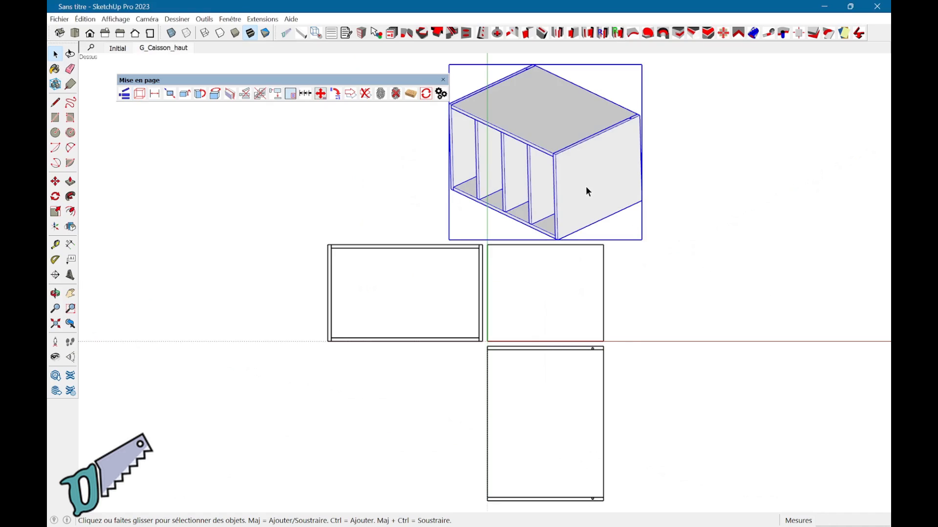
pyautogui.press('Delete')
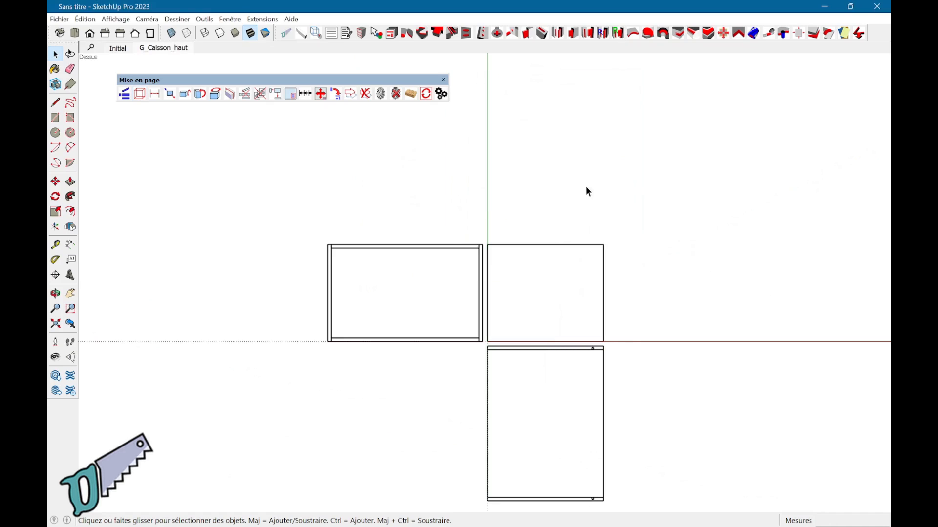
pyautogui.click(184, 96)
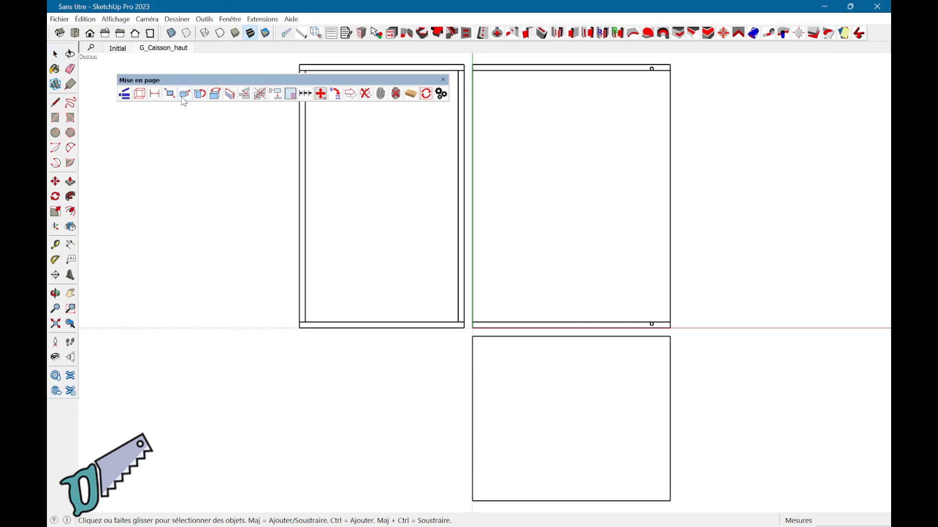
pyautogui.click(214, 96)
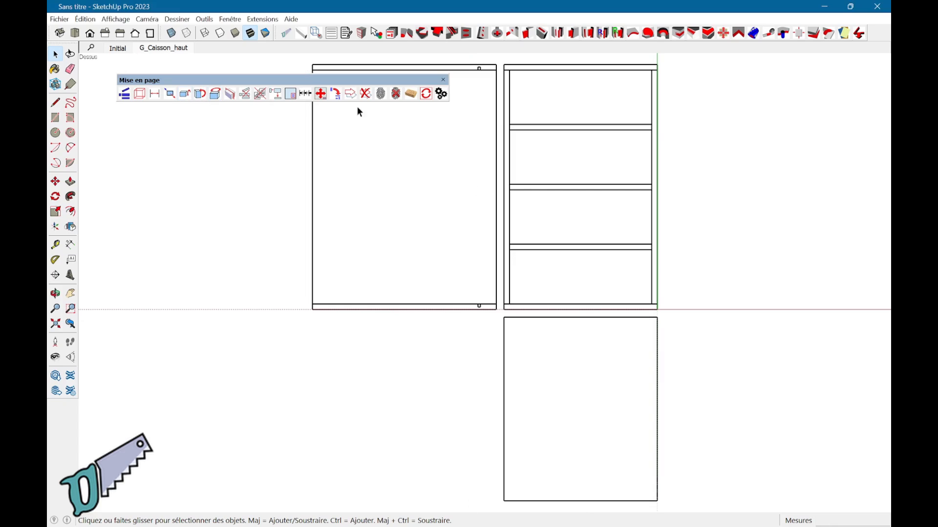
# Add automatic overall dimensions to all three cabinet views with the Cotation tools.
pyautogui.click(155, 95)
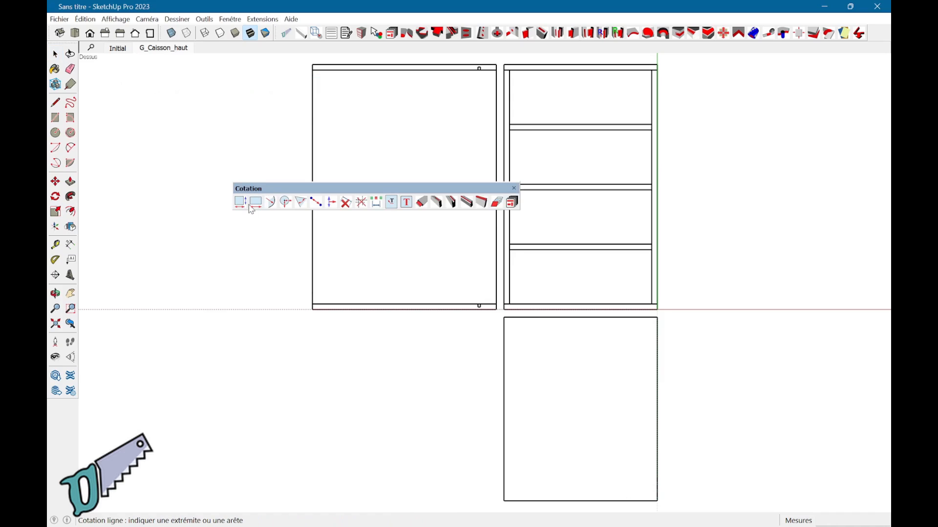
pyautogui.click(241, 202)
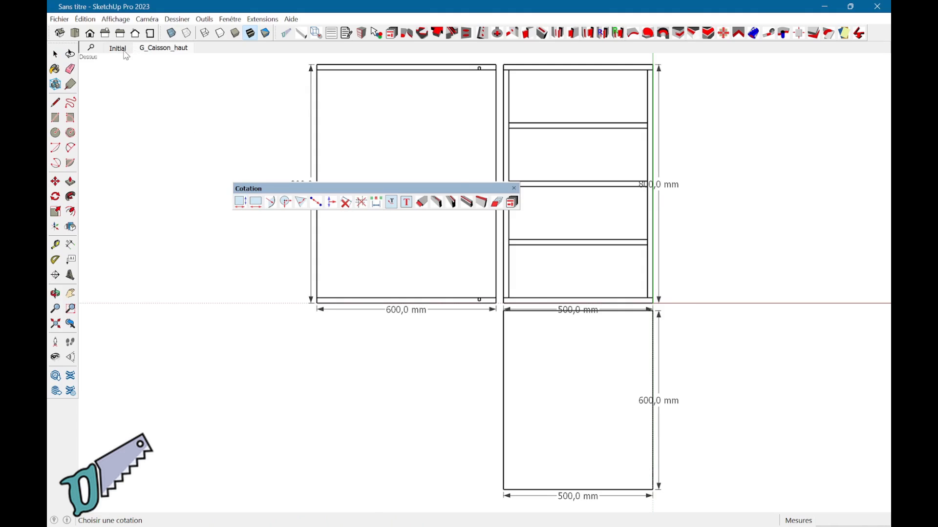
# Return to the Initial scene, generate a page layout of the cabinet's side panel and insert its part-direction arrow with Sens pièce.
pyautogui.click(118, 49)
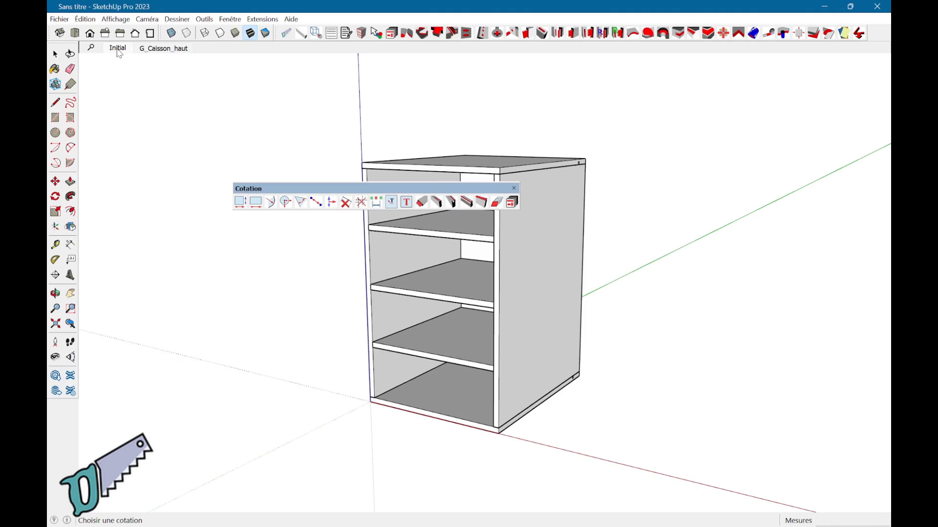
pyautogui.click(512, 202)
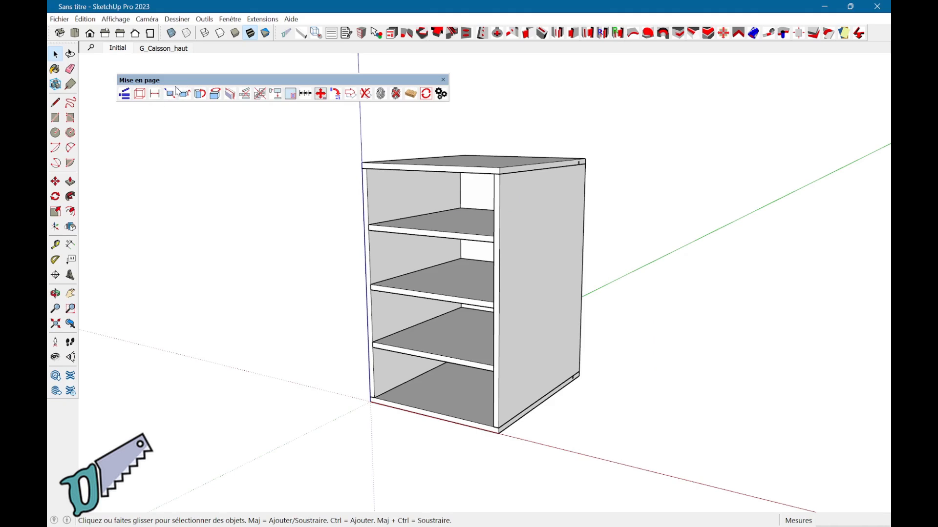
pyautogui.click(125, 96)
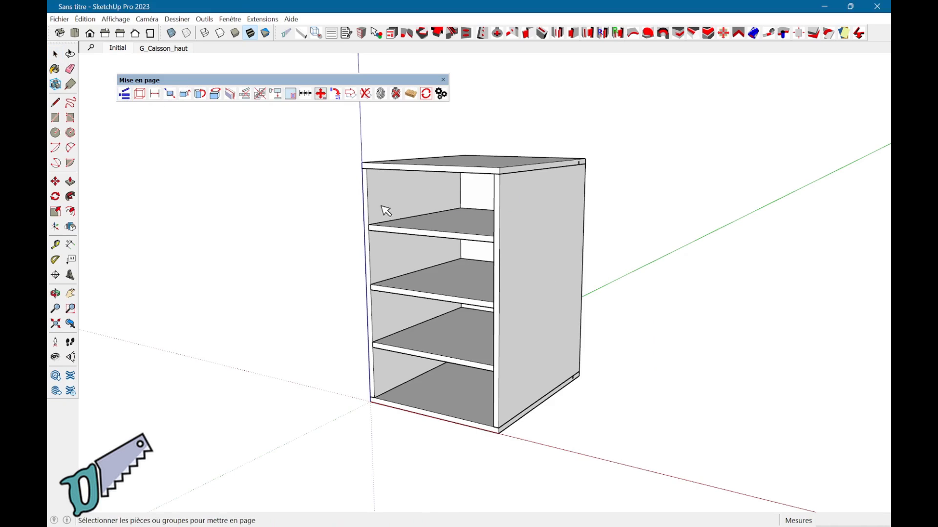
pyautogui.click(546, 318)
pyautogui.rightClick(547, 319)
pyautogui.click(565, 321)
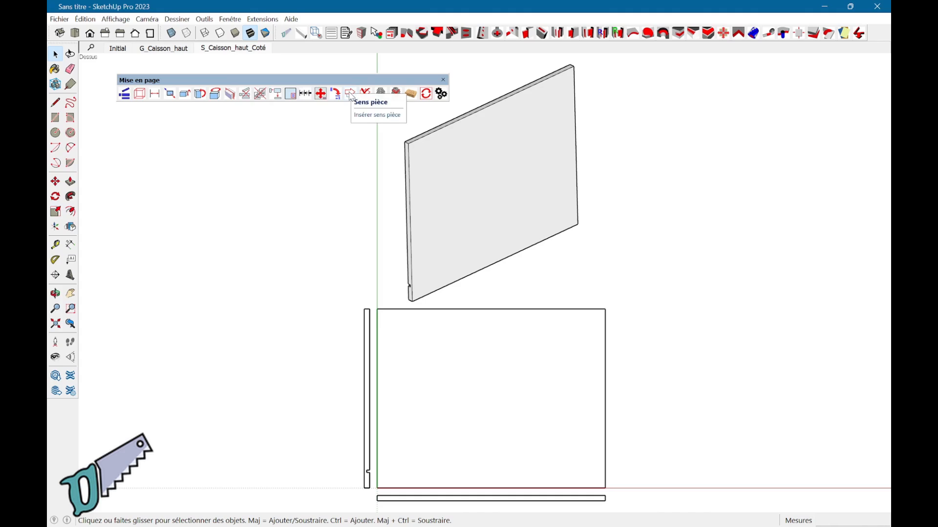
pyautogui.click(350, 93)
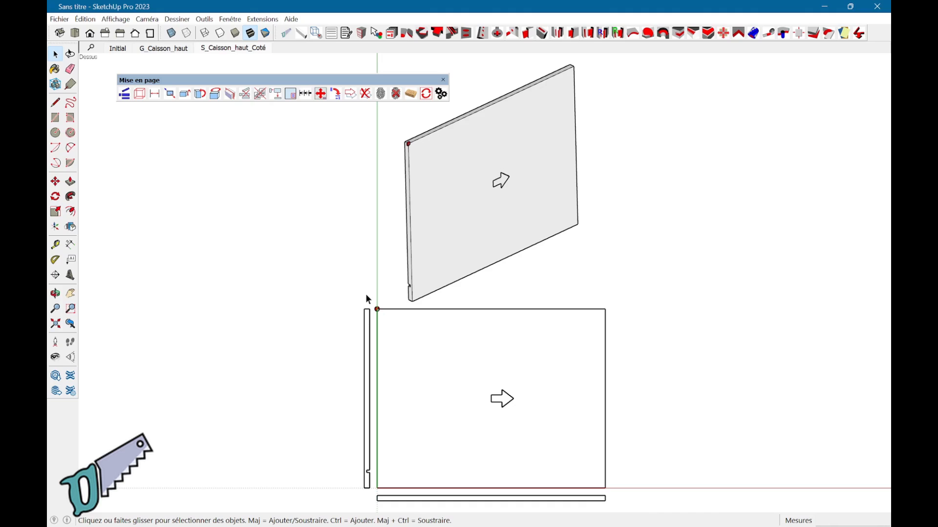
# Start the Assemblages tool and review the connectors offered in the mon_dossier and My_assemblies folders.
pyautogui.click(407, 33)
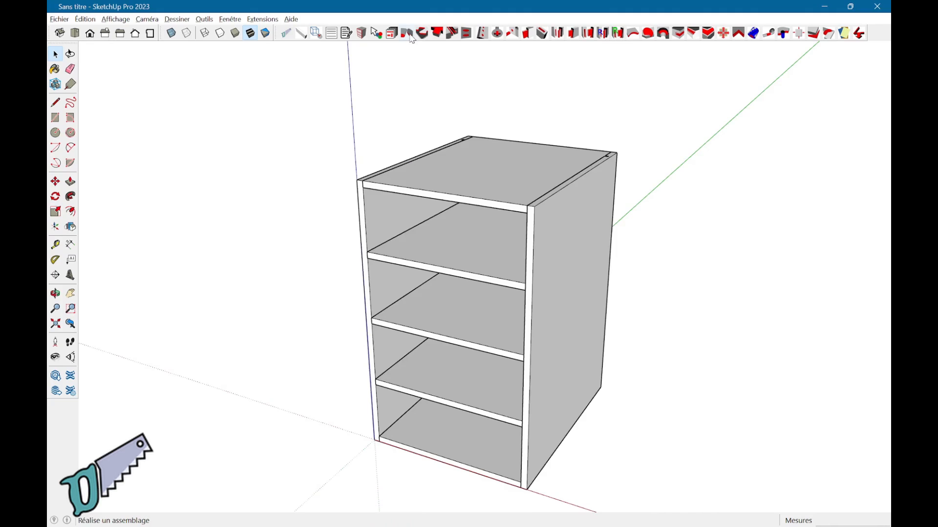
pyautogui.click(409, 35)
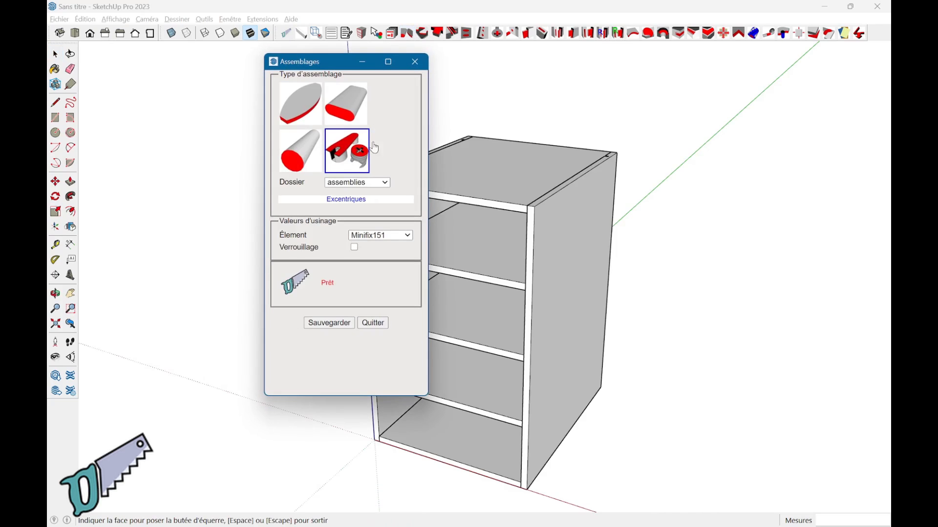
pyautogui.click(348, 183)
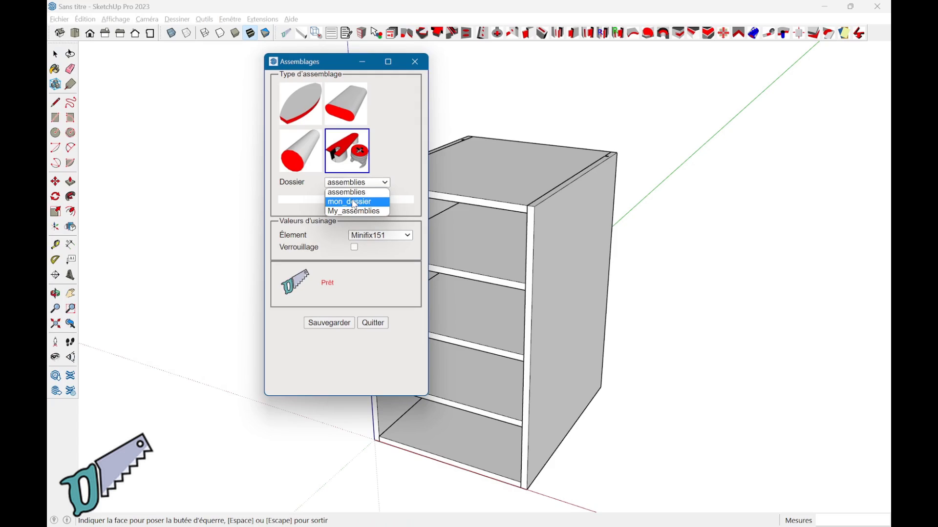
pyautogui.click(355, 203)
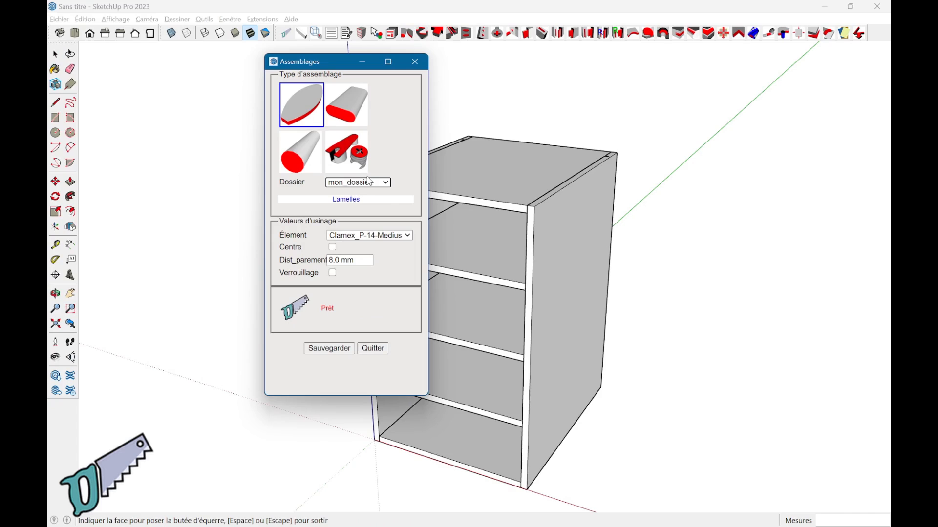
pyautogui.click(368, 182)
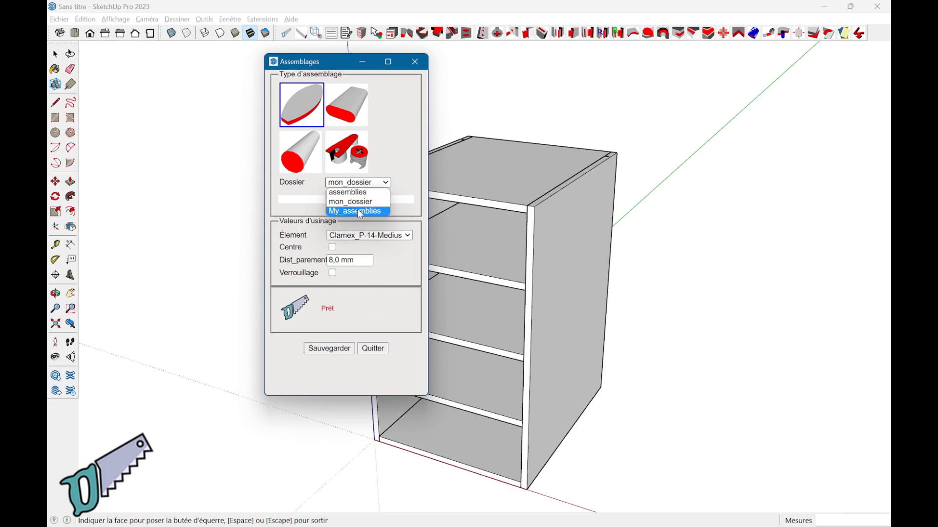
pyautogui.click(360, 211)
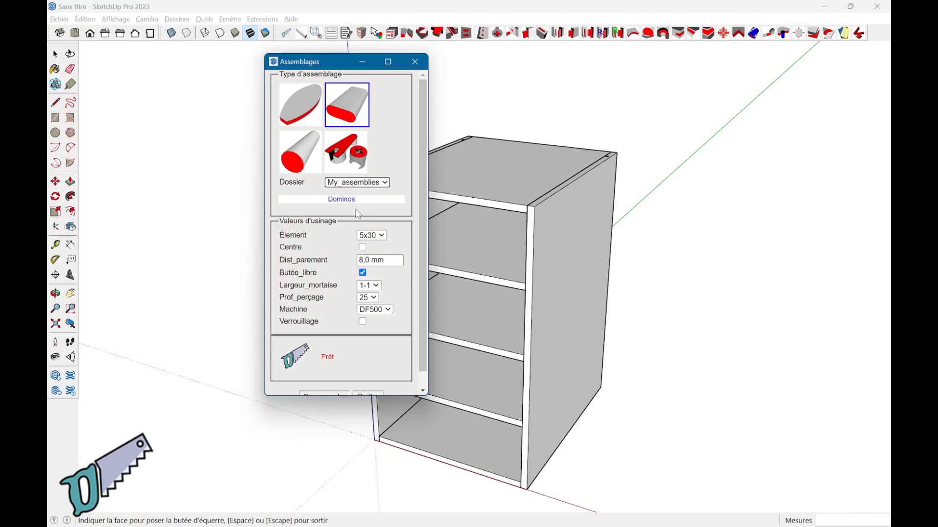
pyautogui.click(359, 200)
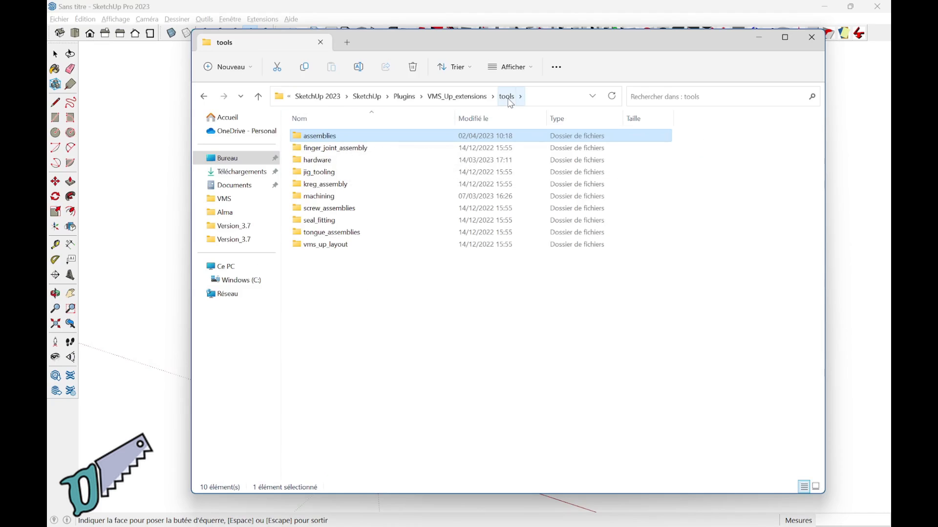
# Examine the assemblies folder under VMS_Up_extensions tools in File Explorer, including the component files in its mon_dossier subfolder.
pyautogui.doubleClick(359, 139)
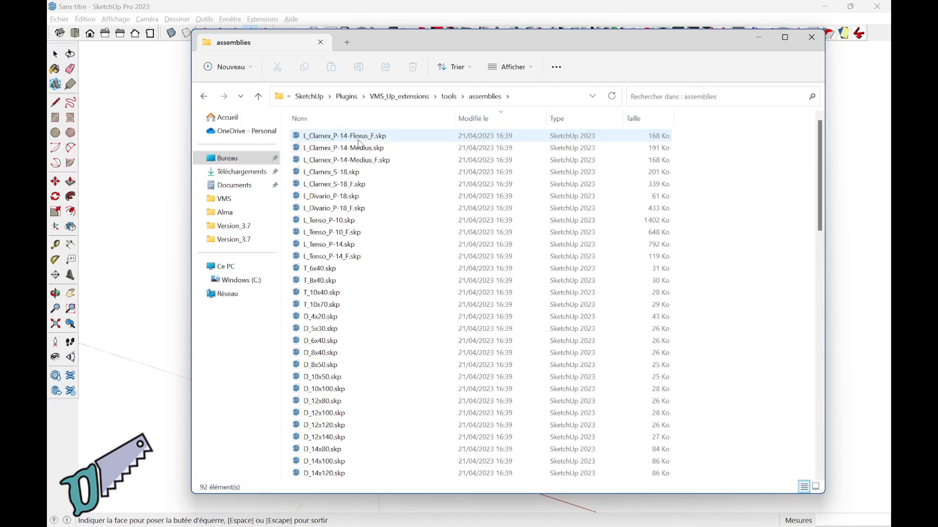
pyautogui.scroll(-20, 359, 143)
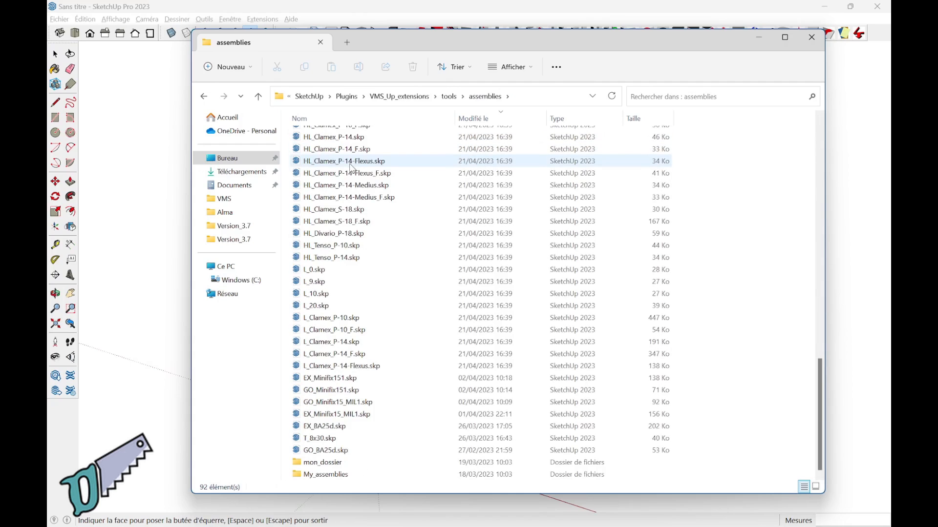
pyautogui.click(334, 463)
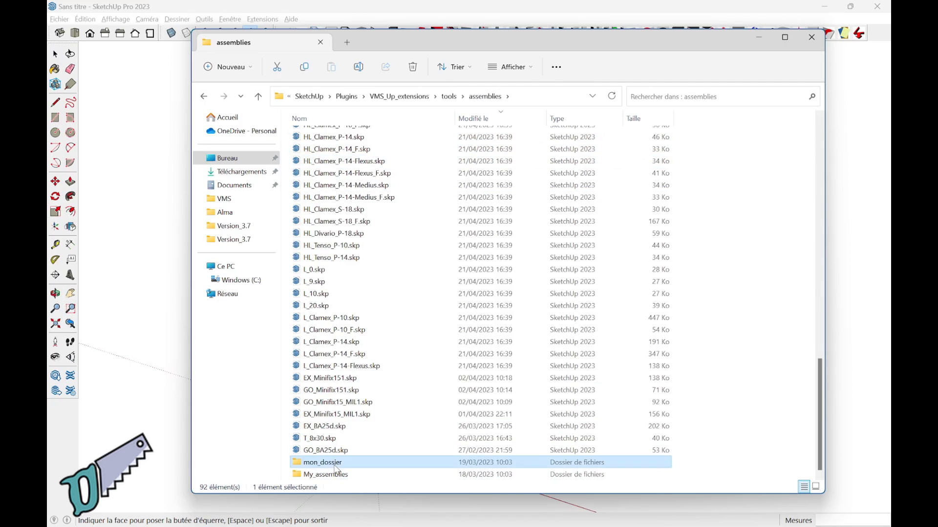
pyautogui.doubleClick(335, 463)
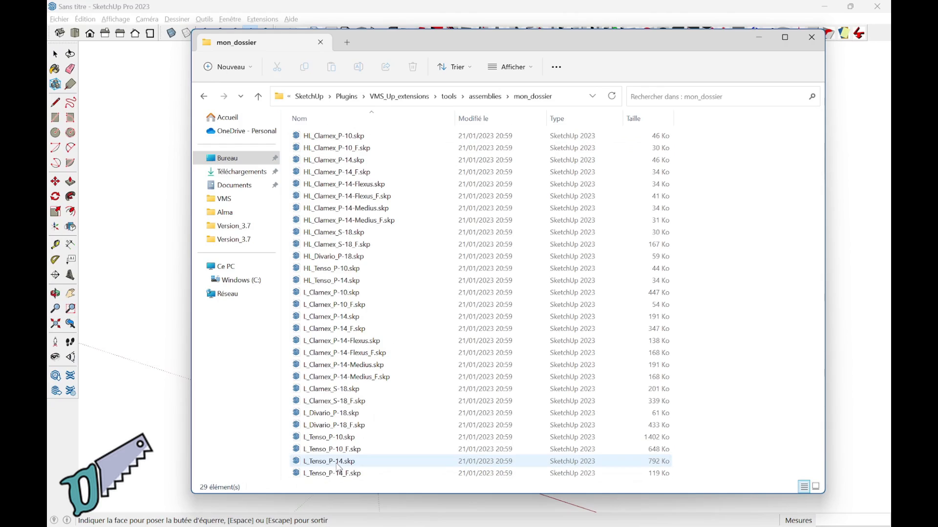
pyautogui.click(485, 97)
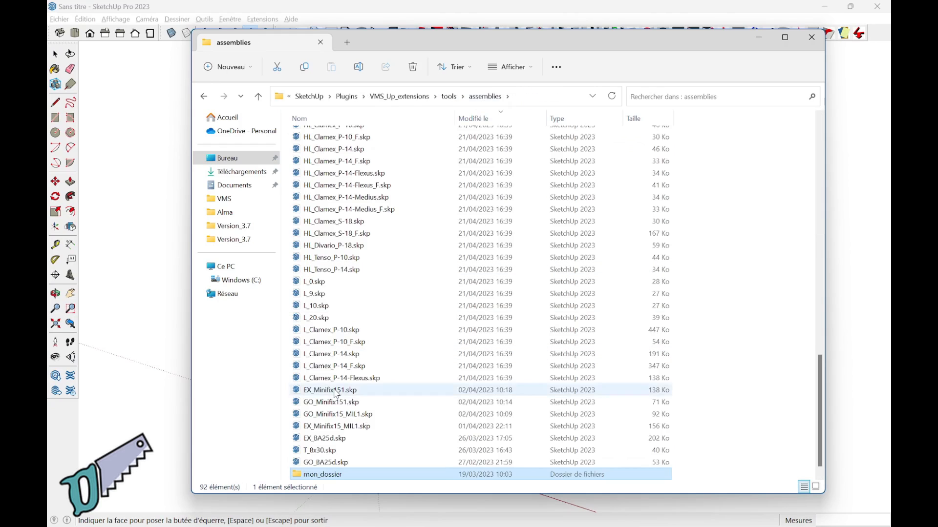
pyautogui.click(315, 476)
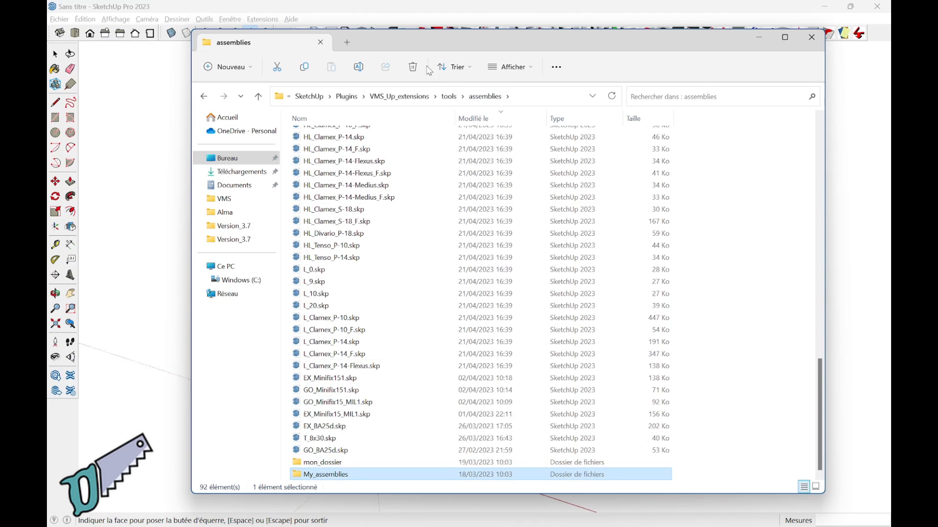
# Open excentrique_param.txt from the VMS_Up_extensions param folder and read the values listed for each eccentric fitting.
pyautogui.click(417, 97)
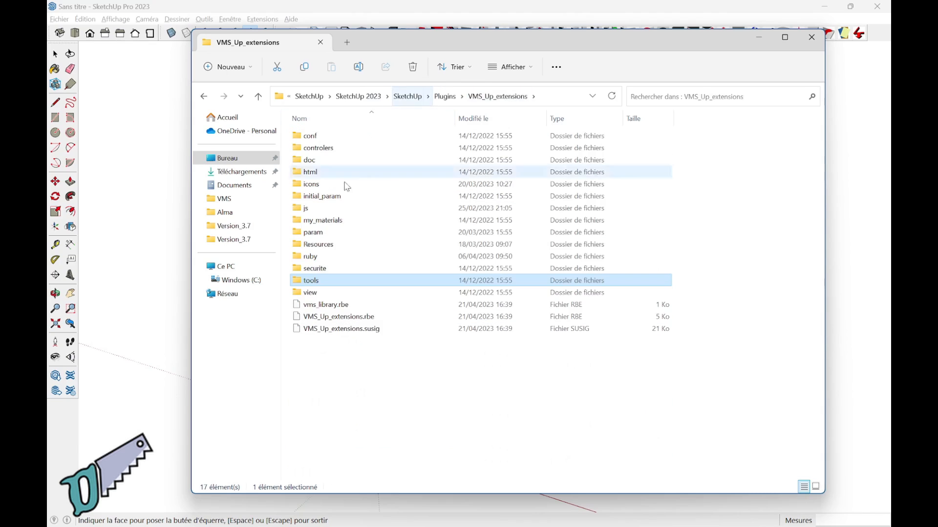
pyautogui.doubleClick(322, 234)
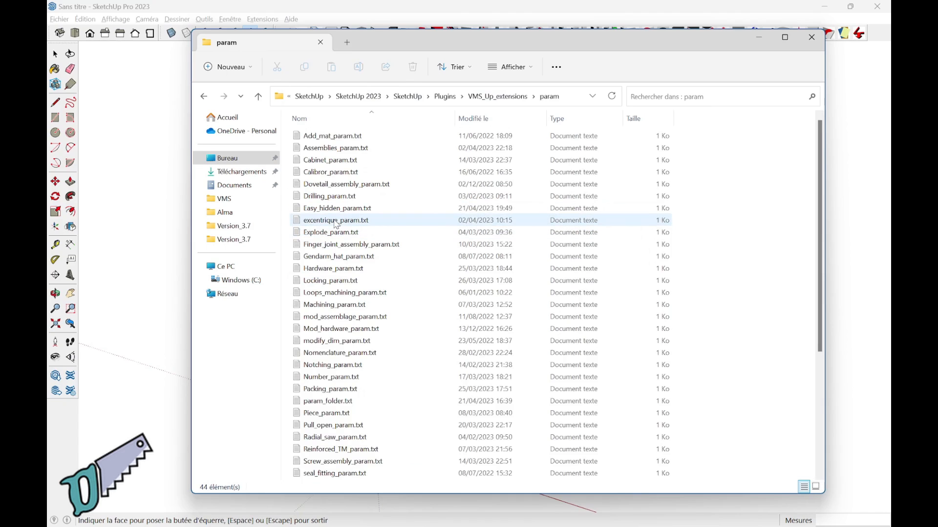
pyautogui.doubleClick(335, 221)
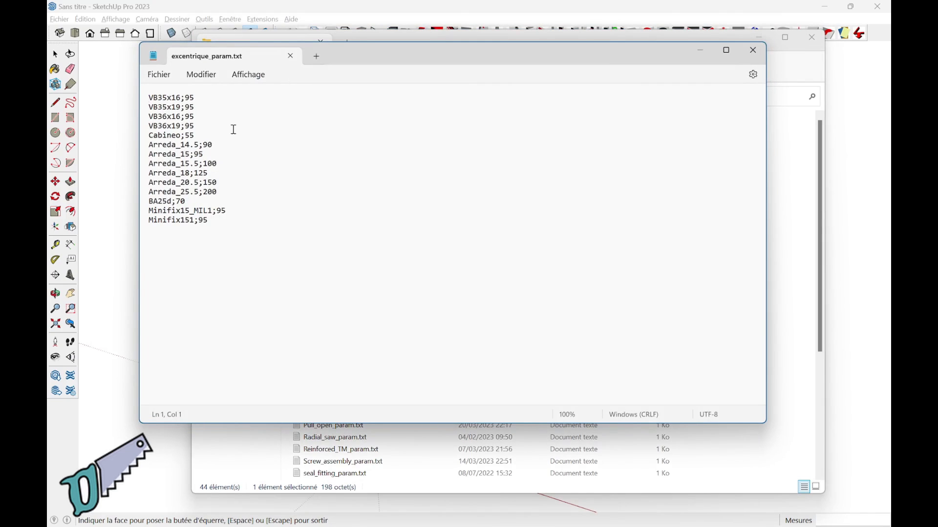
pyautogui.moveTo(368, 58); pyautogui.dragTo(428, 103)
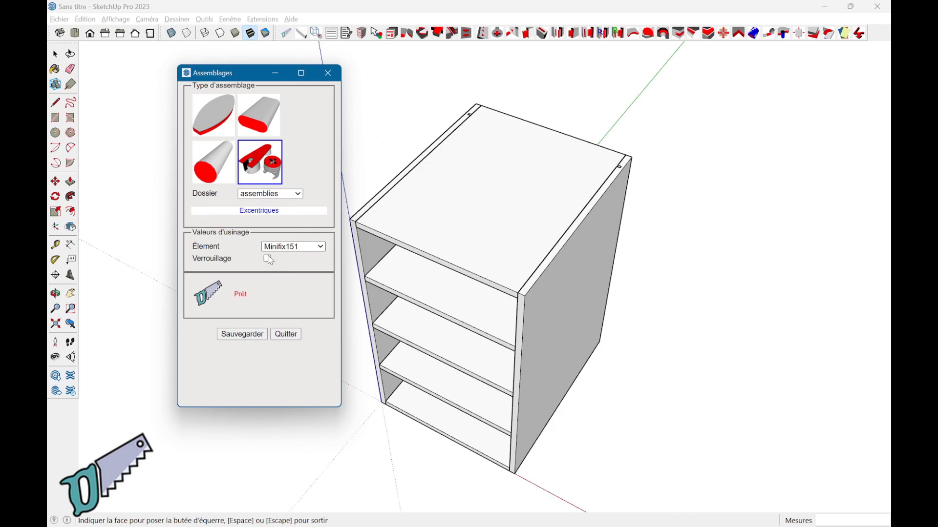
# Place Minifix151 eccentric fittings with Verrouillage enabled near the front and back of the cabinet's top panel, along both side joints.
pyautogui.click(423, 219)
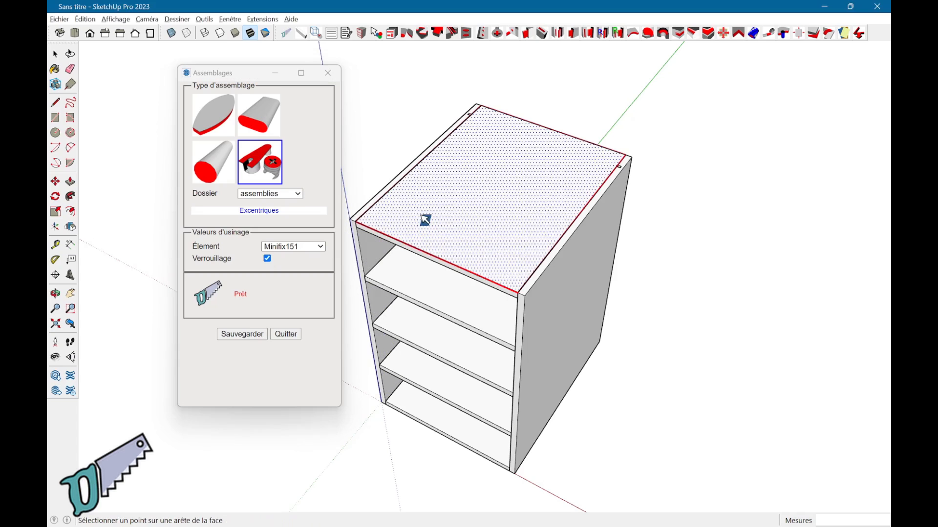
pyautogui.click(380, 202)
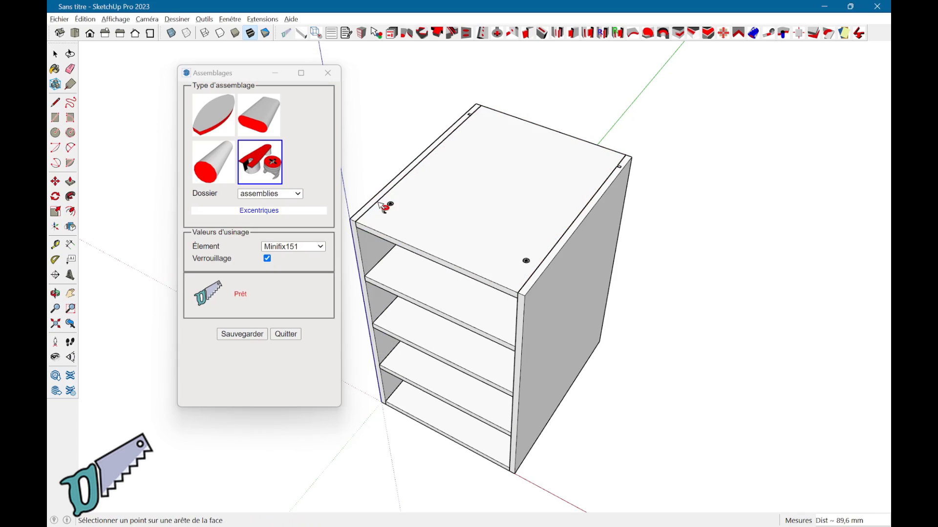
pyautogui.click(445, 139)
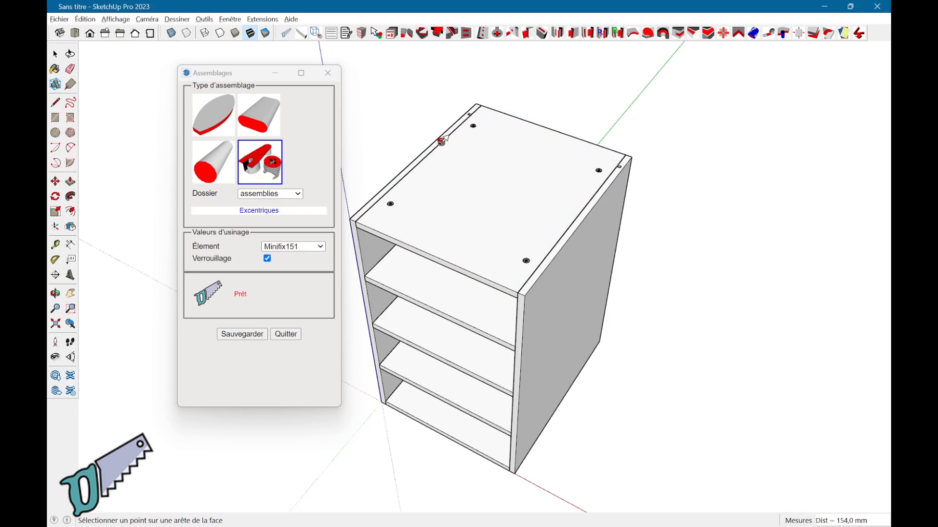
pyautogui.rightClick(730, 251)
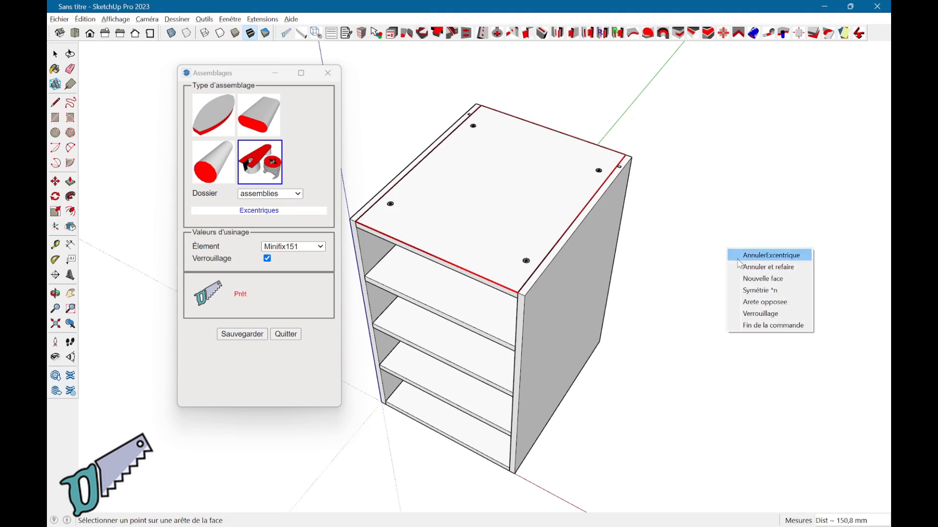
pyautogui.click(749, 316)
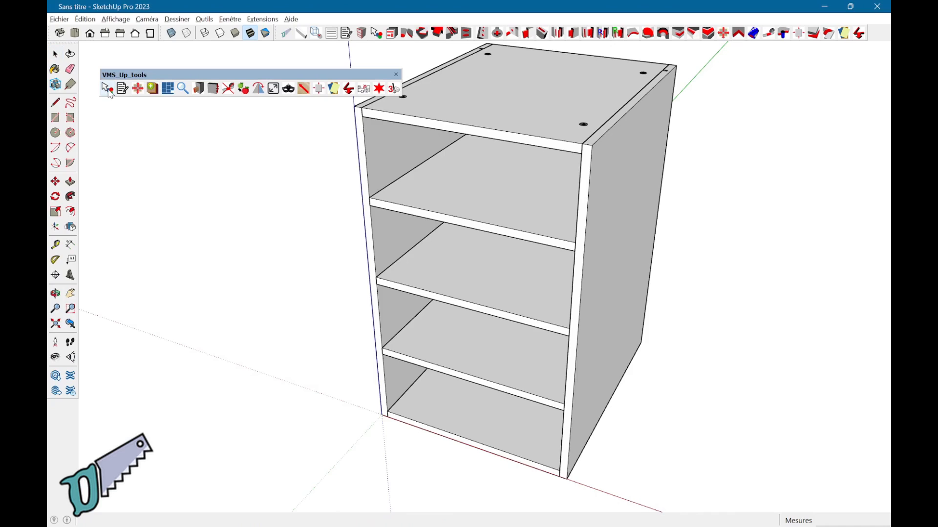
# Check the coloured reference faces and direction arrows of the side and top panels with the VMS_Up_tools part orientation tool.
pyautogui.moveTo(628, 321); pyautogui.dragTo(551, 321, button='middle')
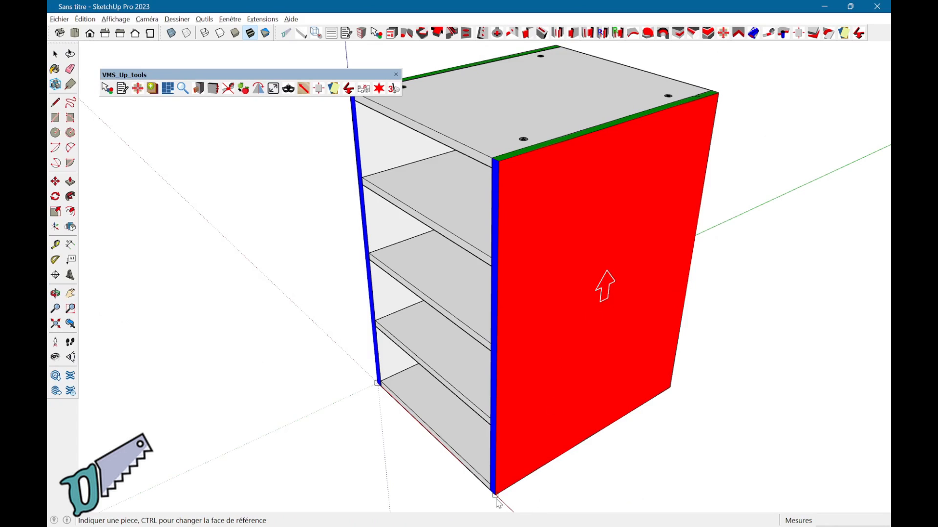
pyautogui.moveTo(543, 91); pyautogui.dragTo(580, 163, button='middle')
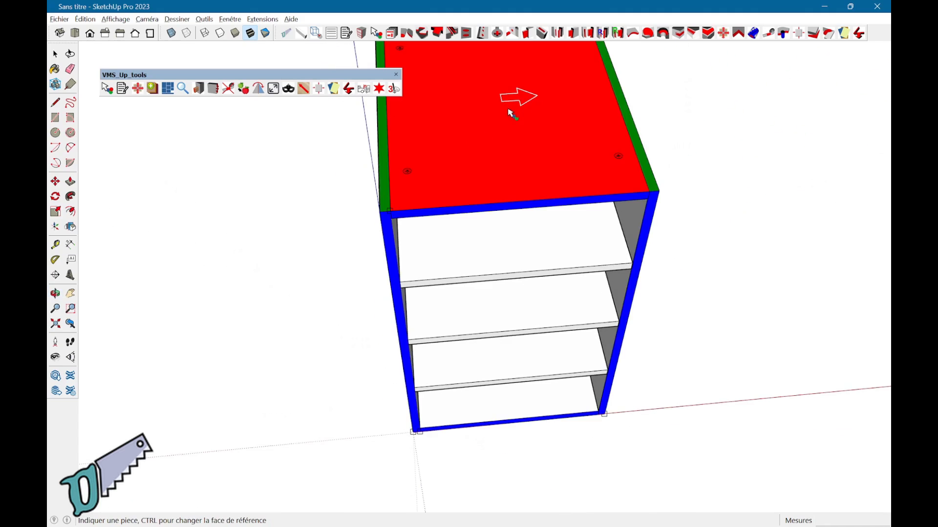
pyautogui.moveTo(484, 138); pyautogui.dragTo(473, 197, button='middle')
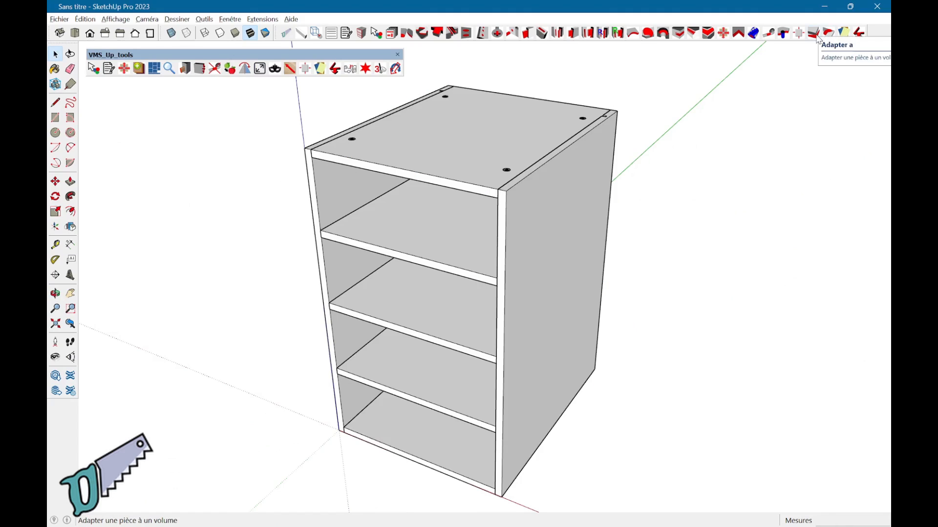
# Widen the cabinet by 120 mm outward from its outer side panel face with the Adapter a tool.
pyautogui.click(565, 241)
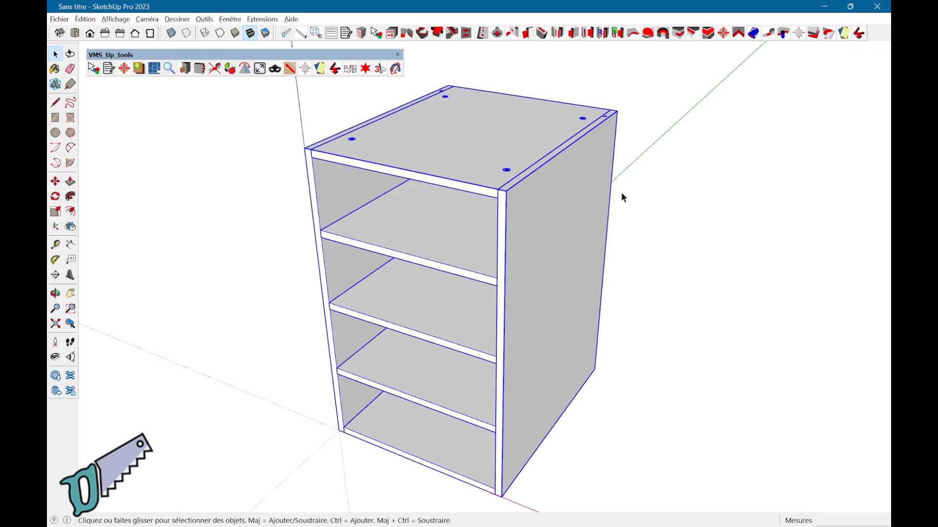
pyautogui.click(813, 33)
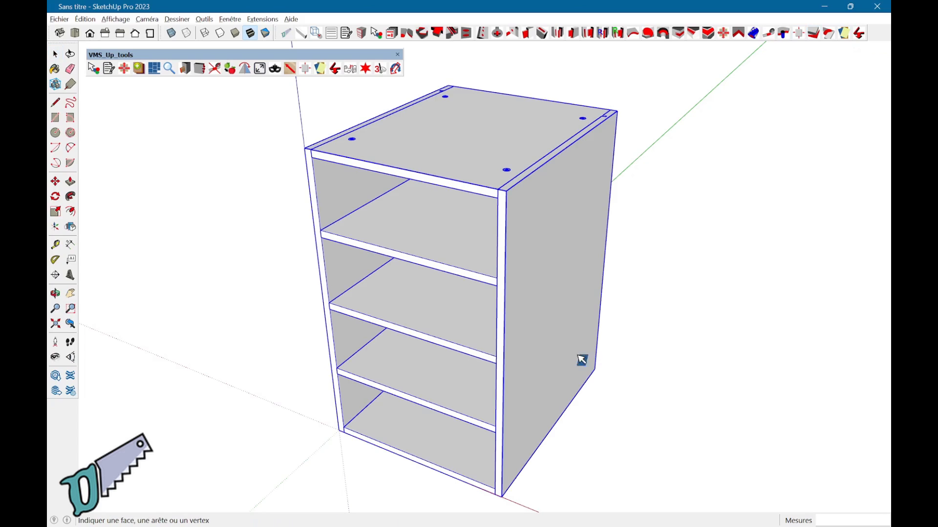
pyautogui.click(559, 319)
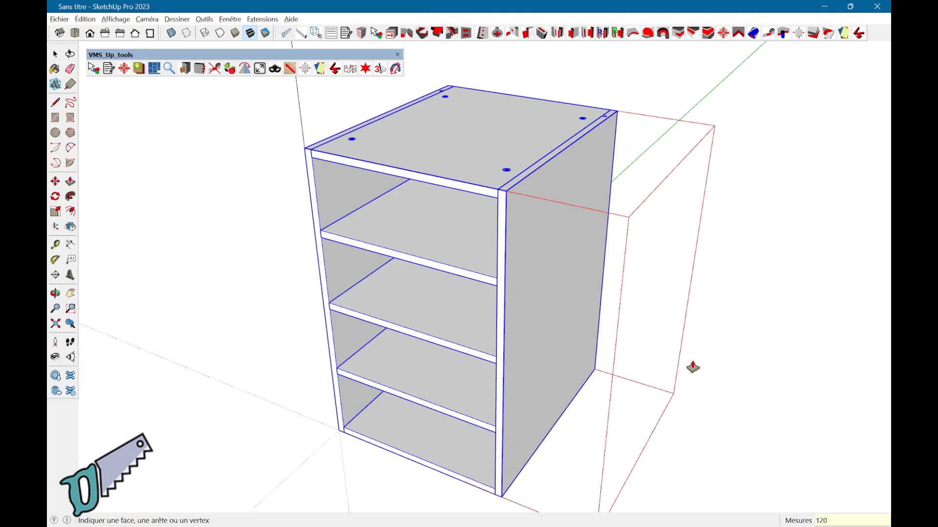
pyautogui.click(693, 367)
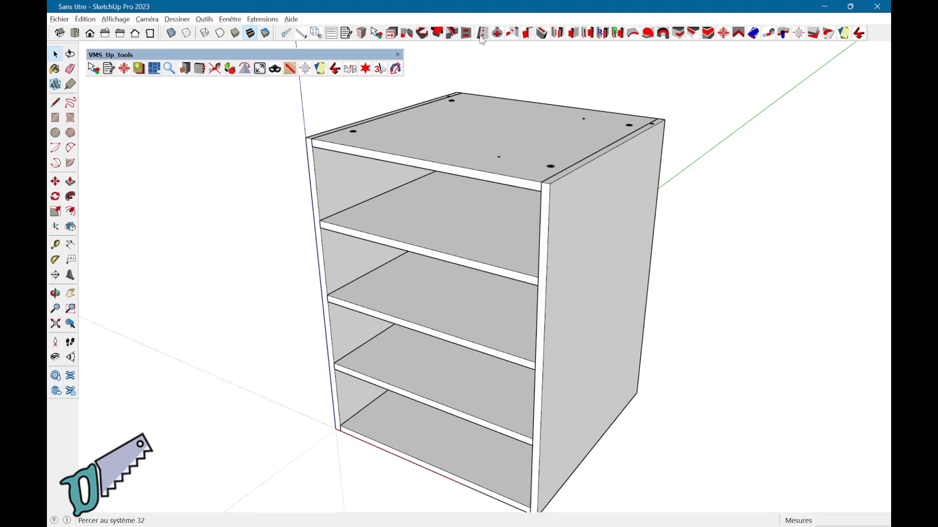
# Drill System 32 hole rows along the front edges of both side panels, with 37 mm Décalage Y and Perçage débouchant set to Oui.
pyautogui.click(482, 32)
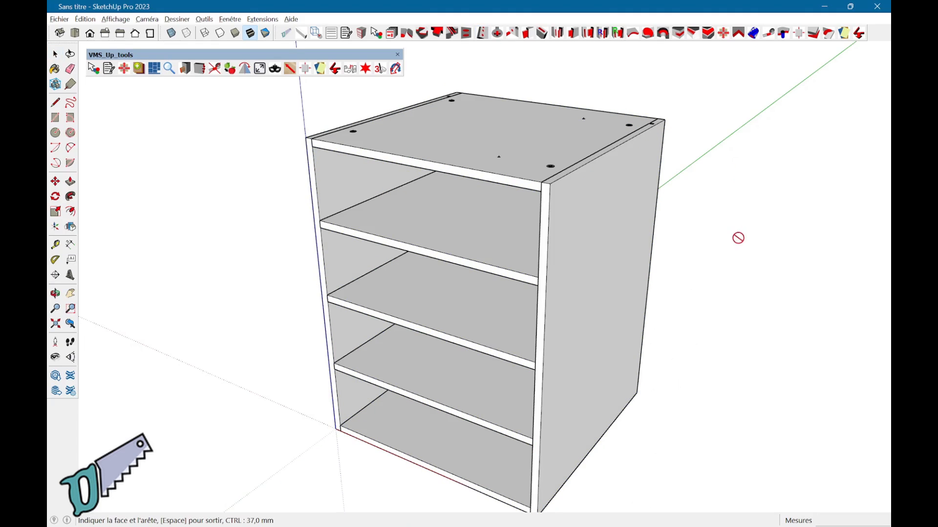
pyautogui.rightClick(701, 287)
pyautogui.click(735, 297)
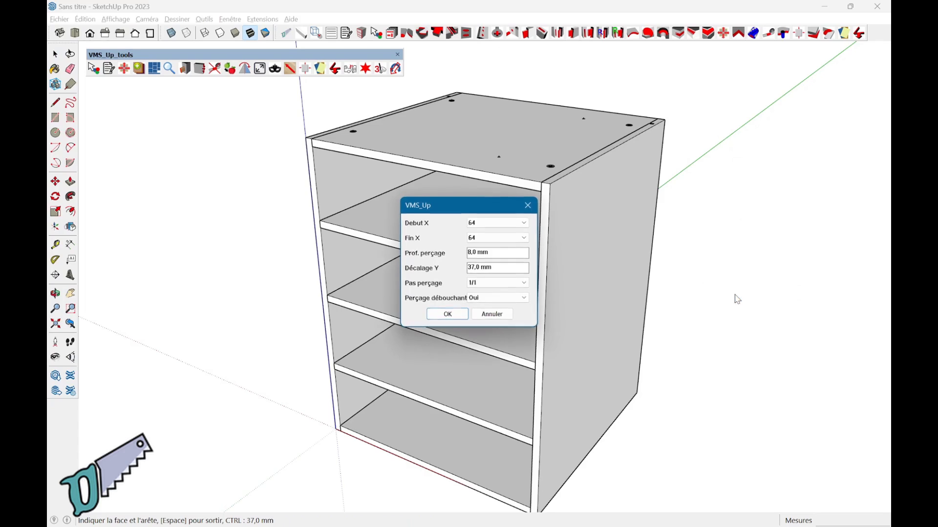
pyautogui.click(506, 299)
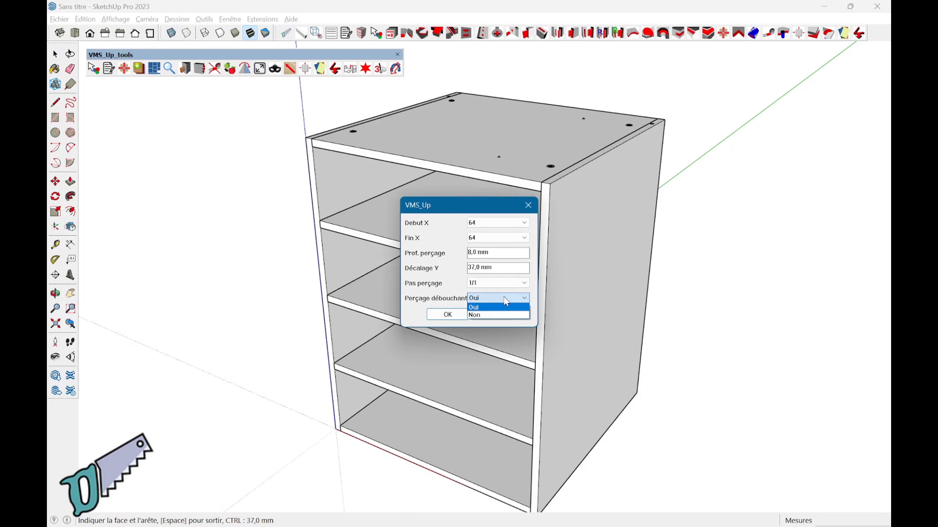
pyautogui.click(500, 308)
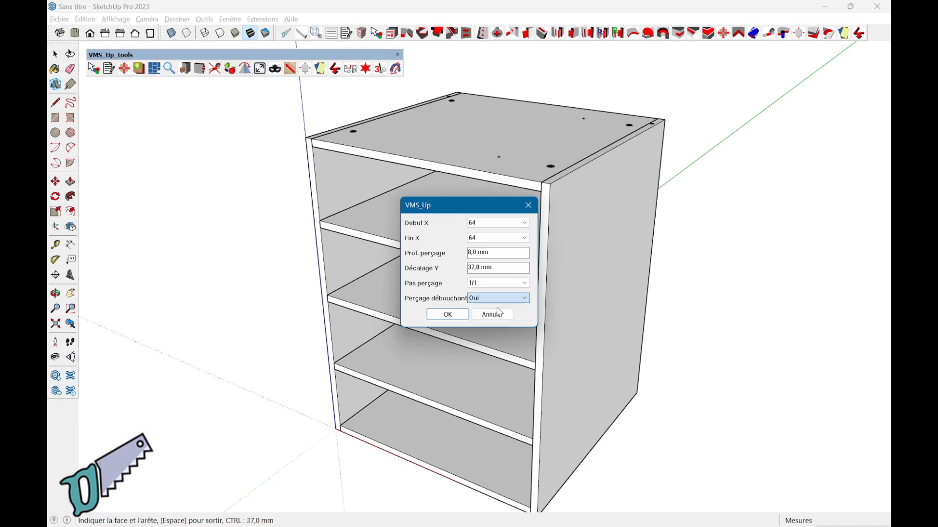
pyautogui.click(448, 315)
pyautogui.moveTo(551, 331); pyautogui.dragTo(806, 266, button='middle')
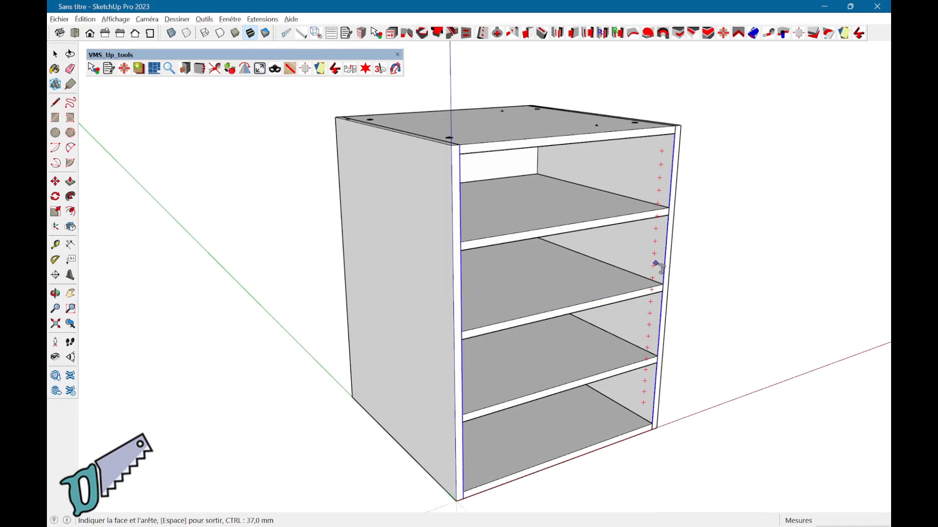
pyautogui.moveTo(737, 272); pyautogui.dragTo(330, 343, button='middle')
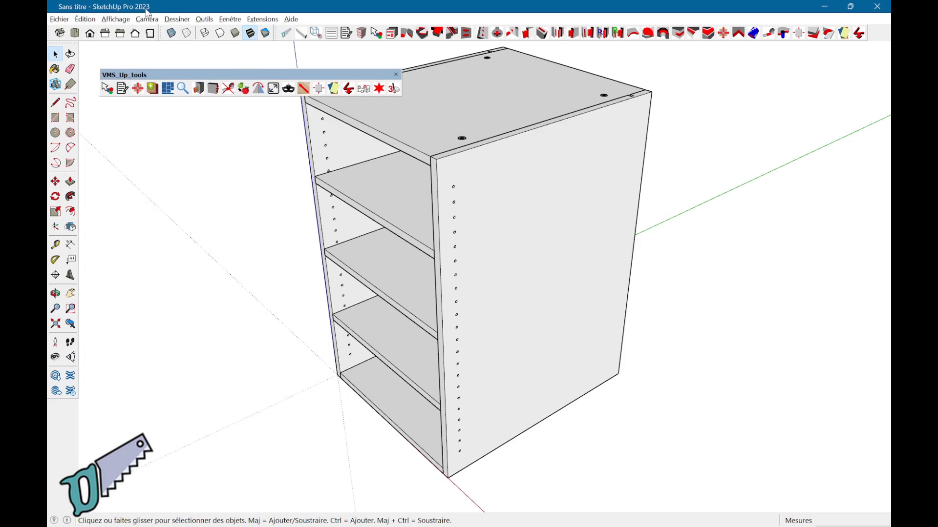
pyautogui.moveTo(601, 244); pyautogui.dragTo(644, 227, button='middle')
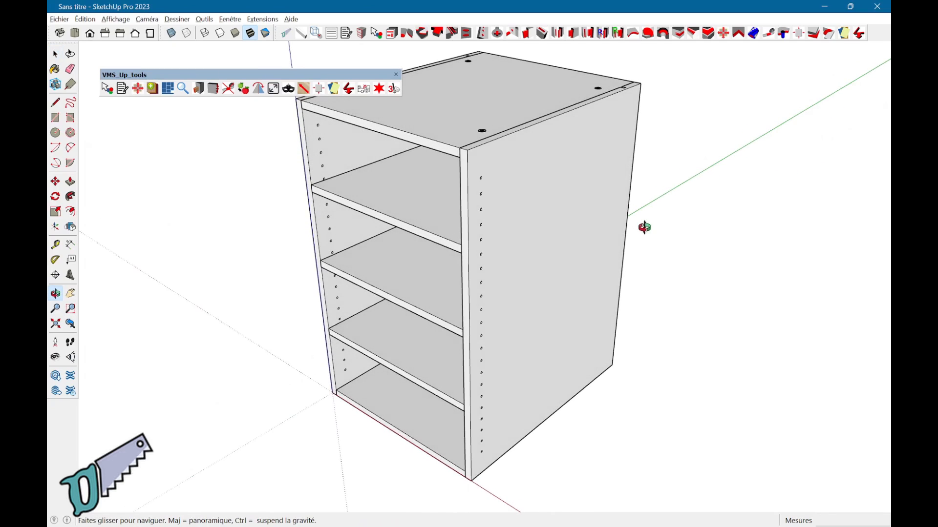
# Open the Quincaillerie hardware tool on the Hettich 110_rentrant hinge and its placement settings.
pyautogui.click(768, 33)
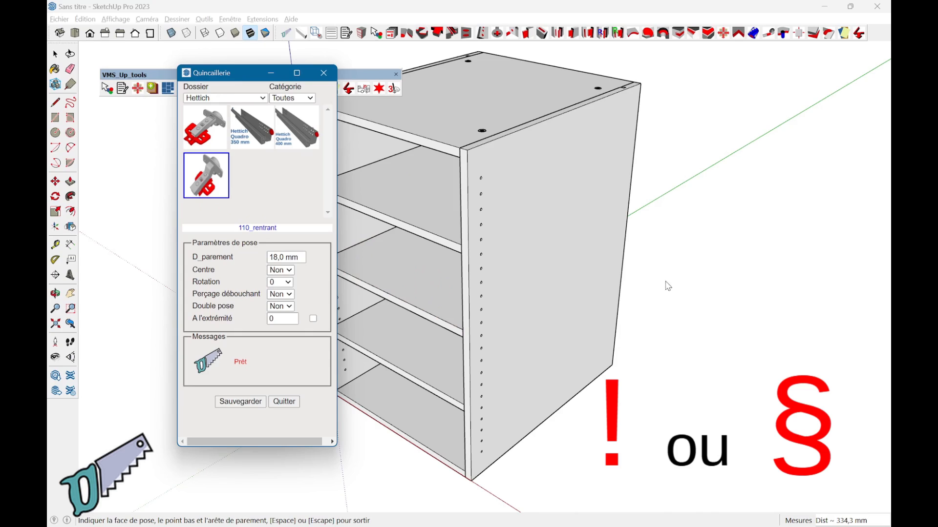
pyautogui.press('!')
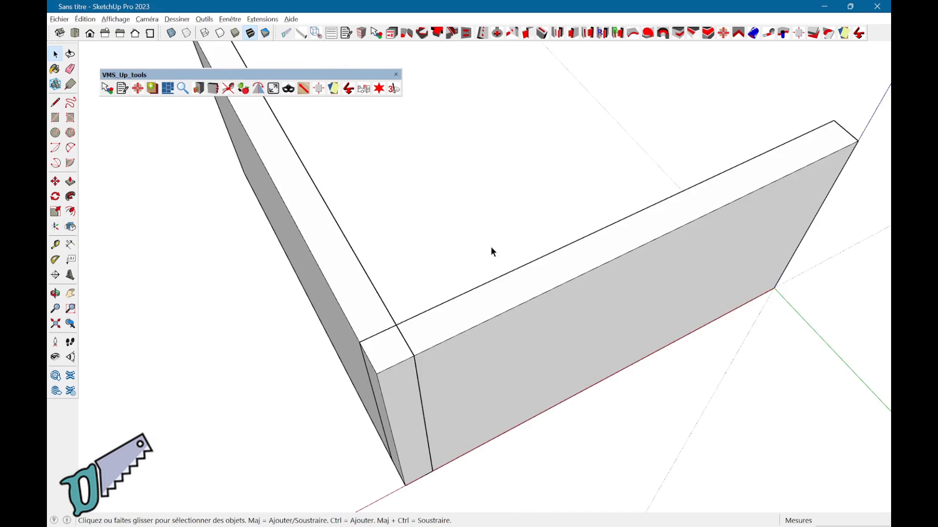
# Mitre the corner where the two boards meet with the coupe d'onglet tool.
pyautogui.moveTo(490, 246); pyautogui.dragTo(615, 269, button='middle')
pyautogui.moveTo(615, 269); pyautogui.dragTo(819, 287)
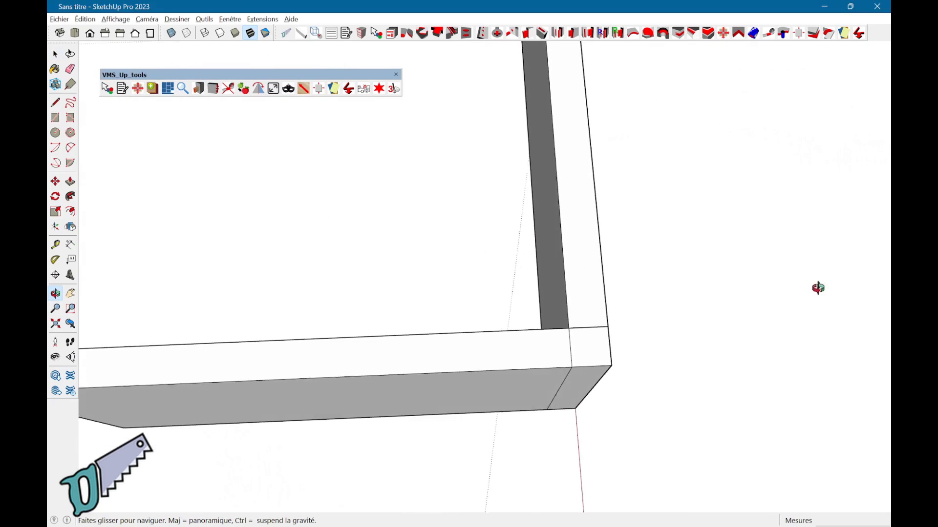
pyautogui.press('space')
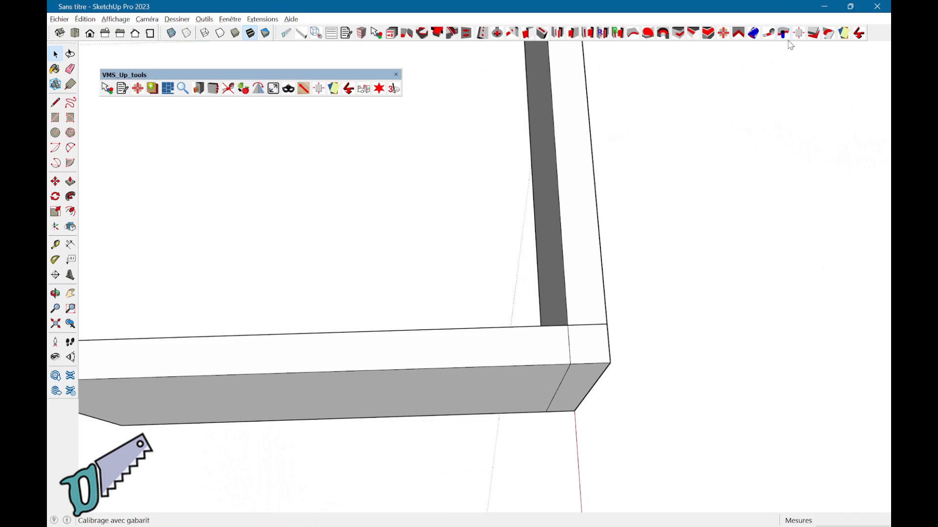
pyautogui.click(815, 34)
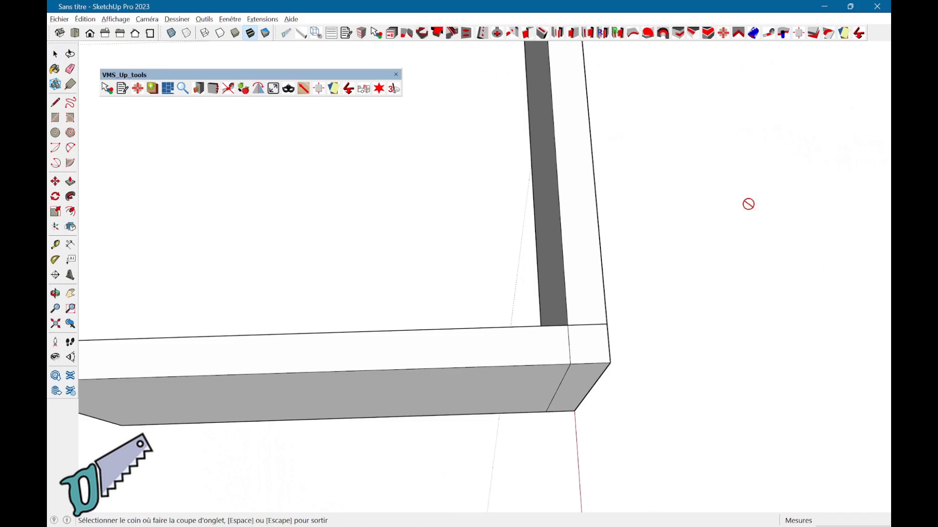
pyautogui.click(611, 357)
pyautogui.press('space')
pyautogui.moveTo(653, 349); pyautogui.dragTo(517, 234, button='middle')
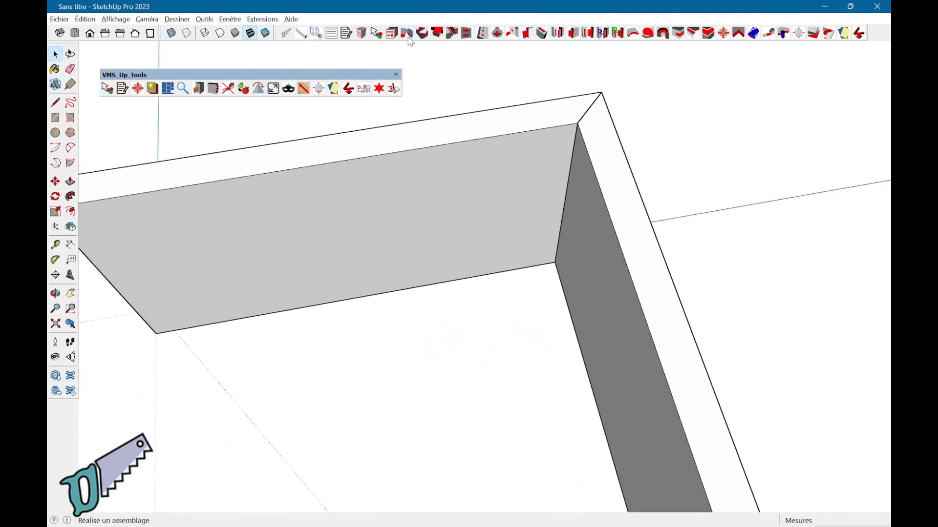
# Place a Clamex_P-14 Lamelles connector on the inside face of the mitred corner, using an 8 mm Dist_parement.
pyautogui.click(408, 35)
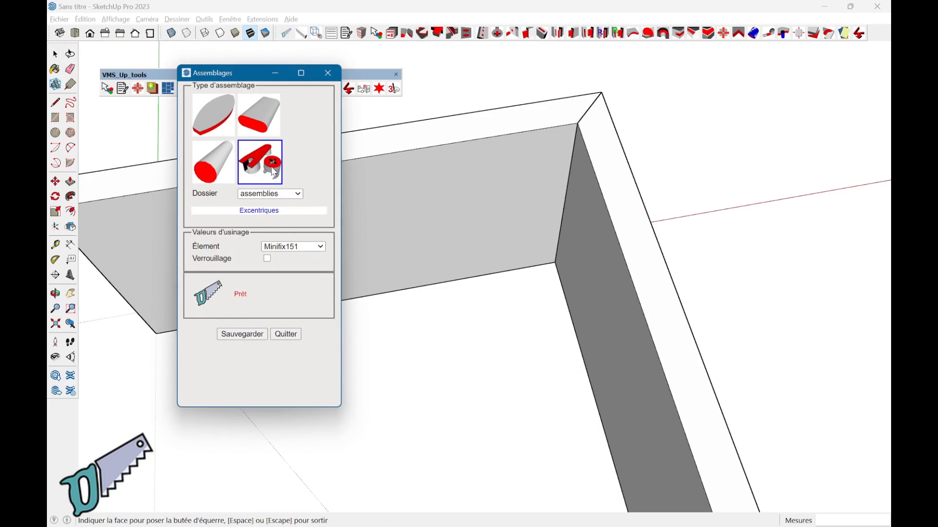
pyautogui.click(215, 119)
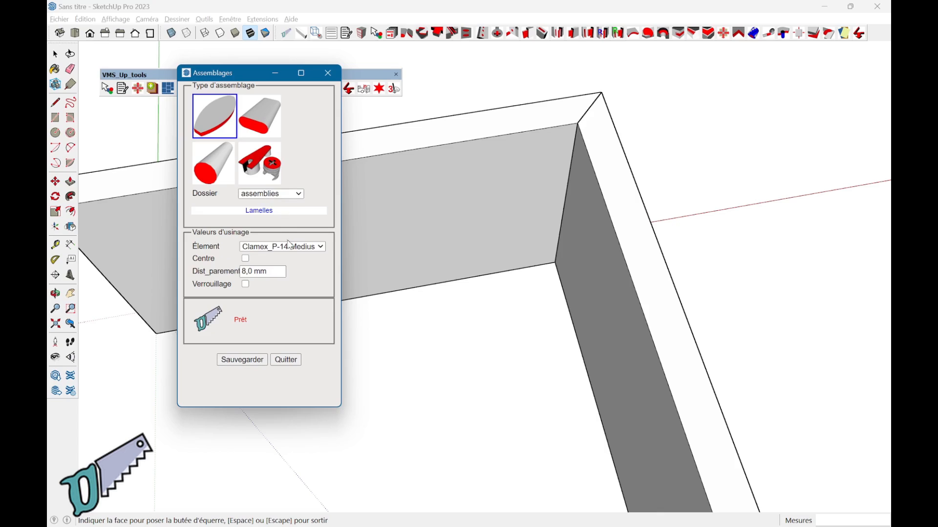
pyautogui.click(307, 250)
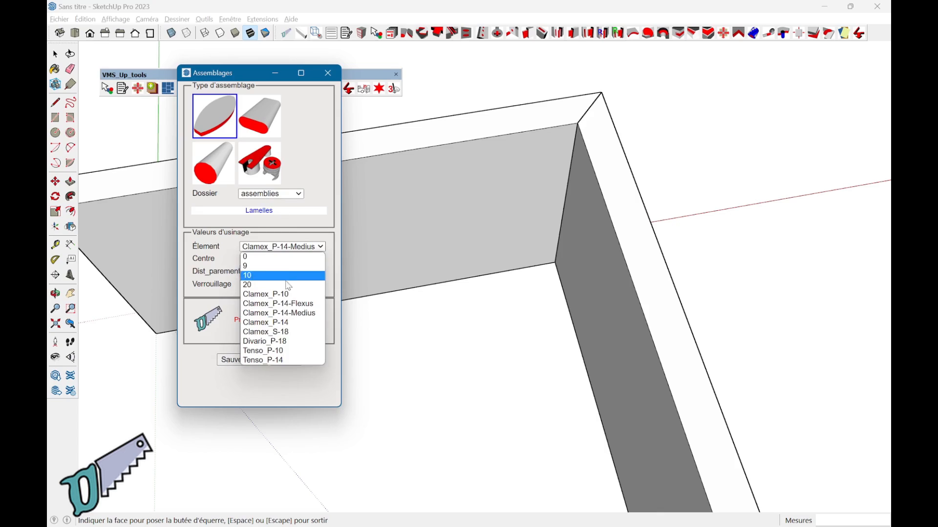
pyautogui.click(296, 325)
pyautogui.moveTo(488, 259); pyautogui.dragTo(511, 212, button='middle')
pyautogui.click(494, 236)
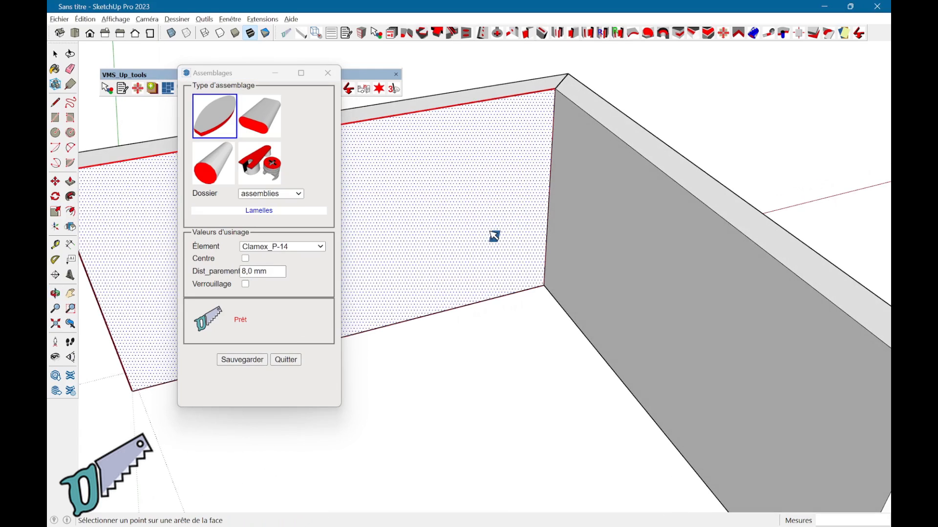
pyautogui.click(549, 209)
pyautogui.moveTo(549, 209); pyautogui.dragTo(487, 169, button='middle')
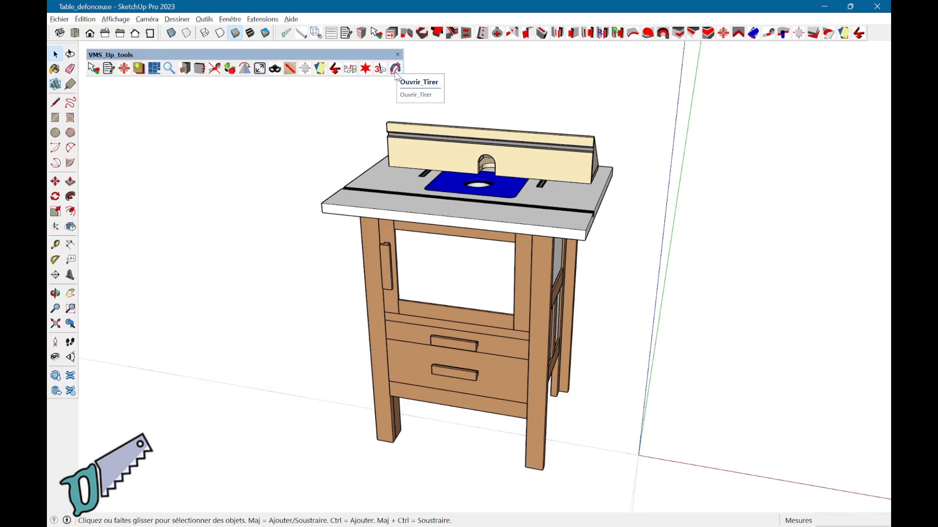
# Enter the router table group, check how its upper and lower drawers are grouped, and leave the group.
pyautogui.click(489, 298)
pyautogui.doubleClick(490, 298)
pyautogui.click(490, 298)
pyautogui.click(508, 348)
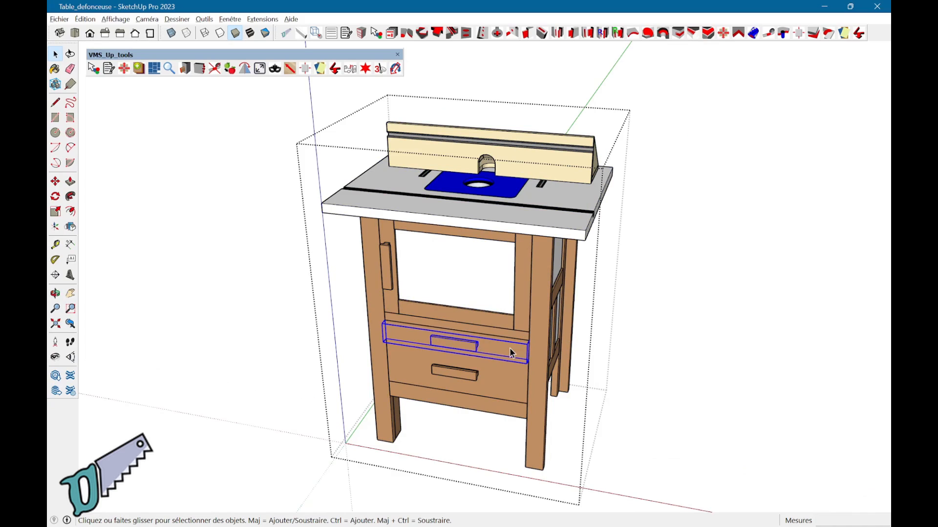
pyautogui.click(498, 391)
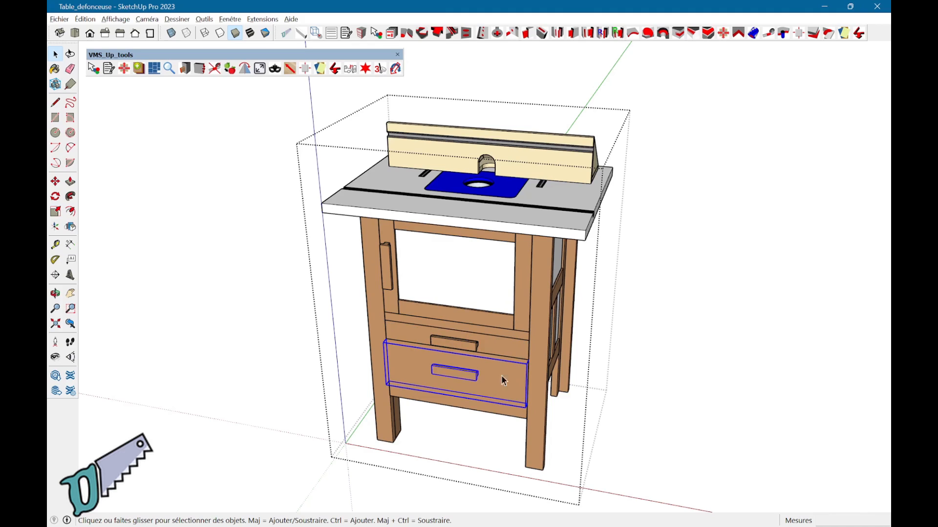
pyautogui.click(514, 346)
pyautogui.click(687, 332)
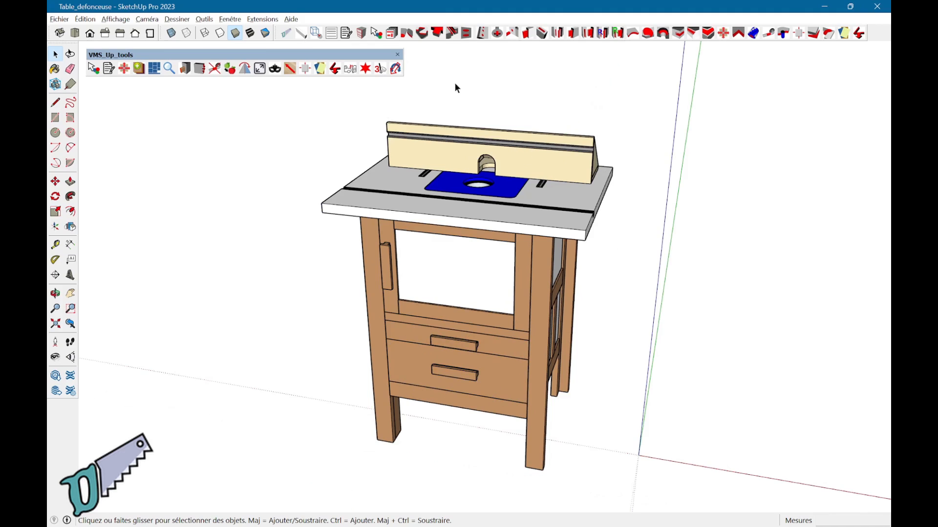
# Pull out the router table's two drawers and swing its door open about the hinge edge with Ouvrir_Tirer.
pyautogui.click(395, 68)
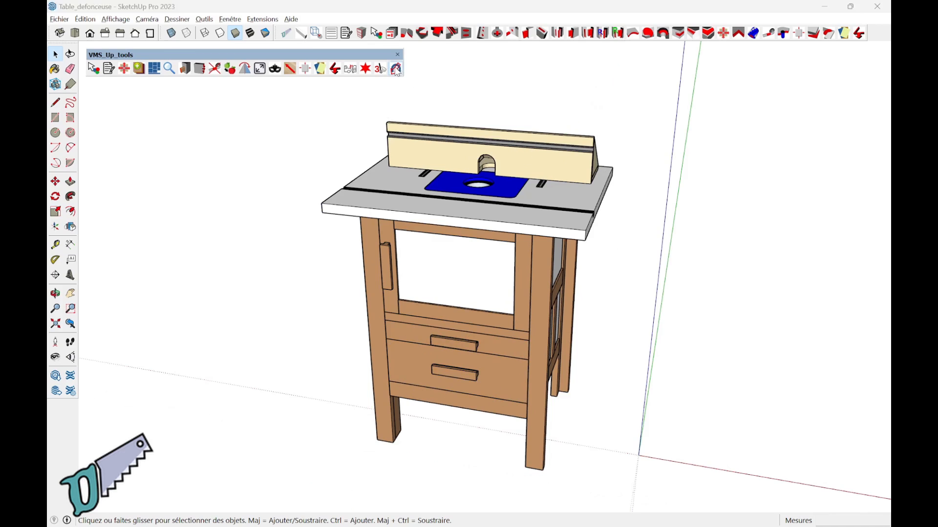
pyautogui.click(492, 350)
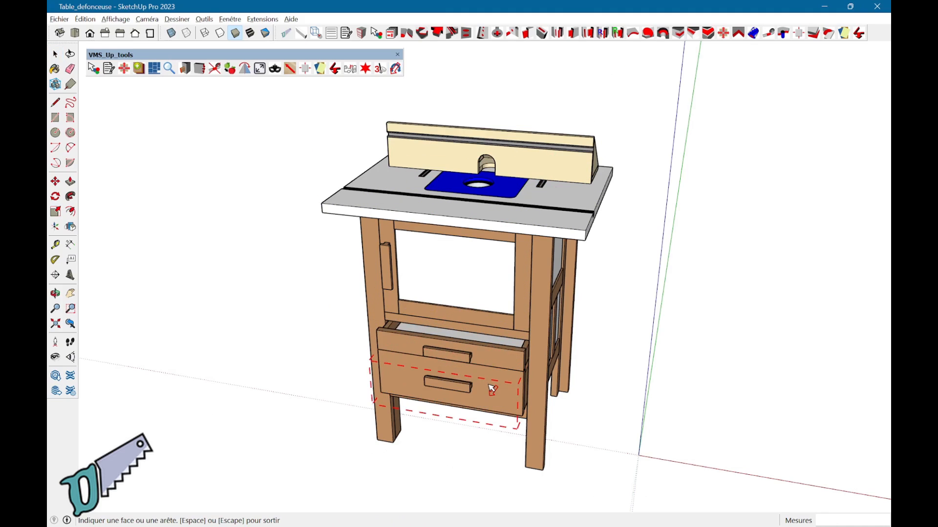
pyautogui.click(491, 389)
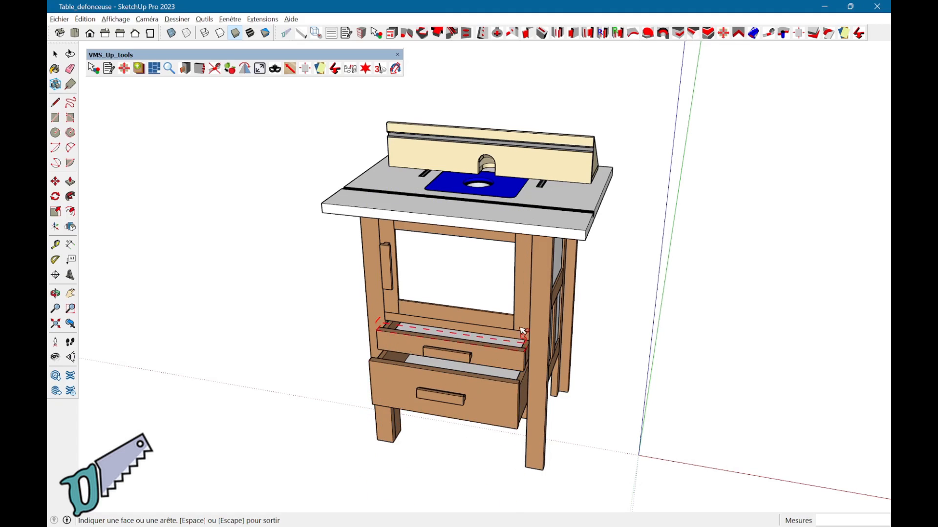
pyautogui.scroll(3, 515, 332)
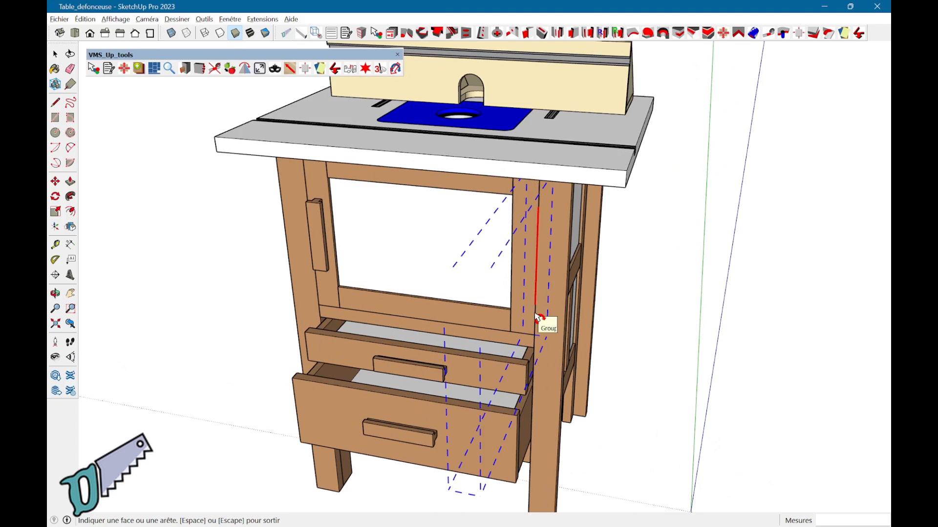
pyautogui.click(536, 316)
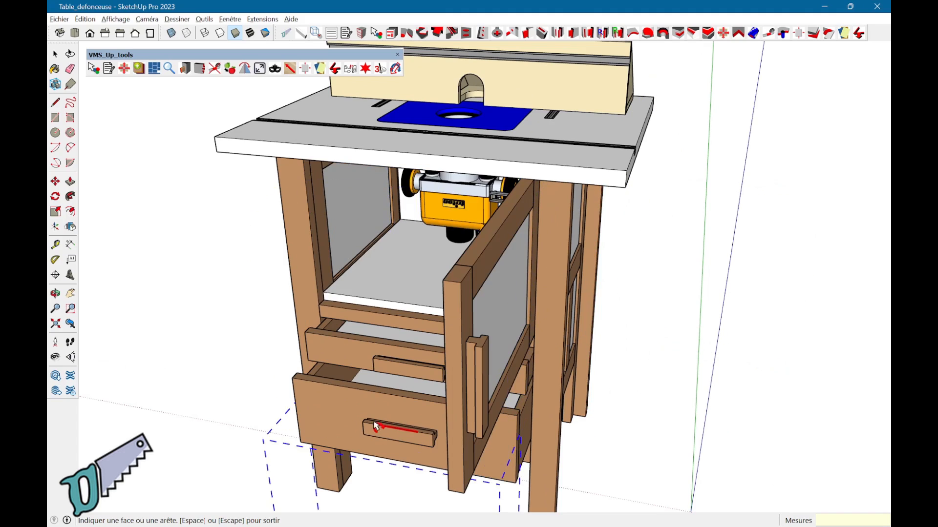
# Push both open drawers back into the router table and rotate the door again about its hinge edge.
pyautogui.click(371, 406)
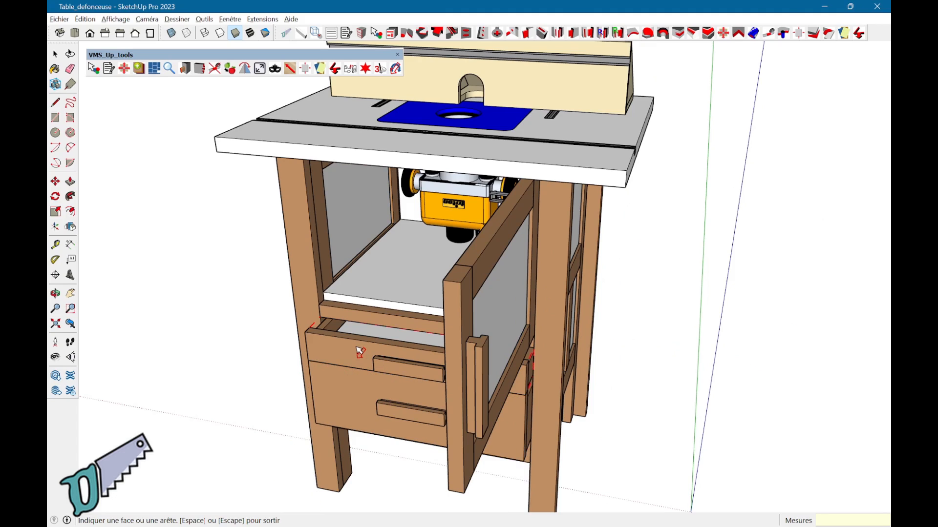
pyautogui.click(379, 388)
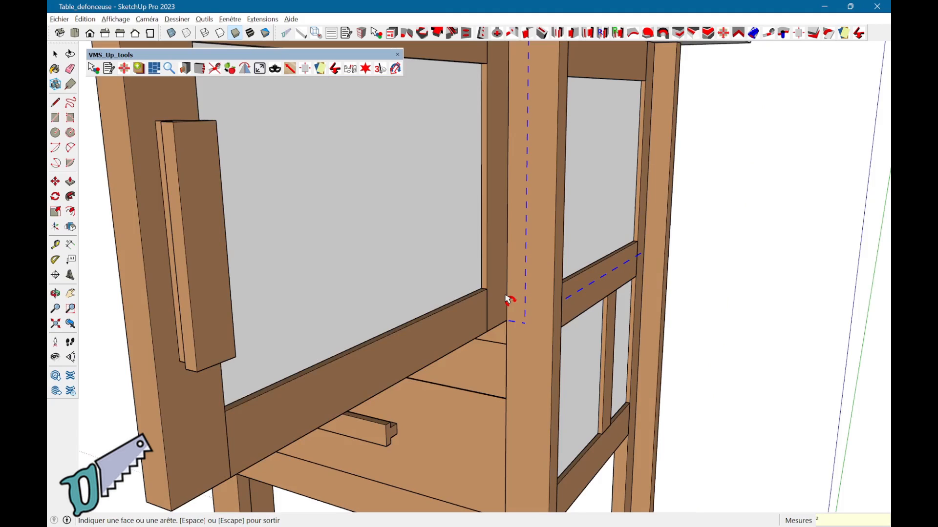
pyautogui.click(506, 296)
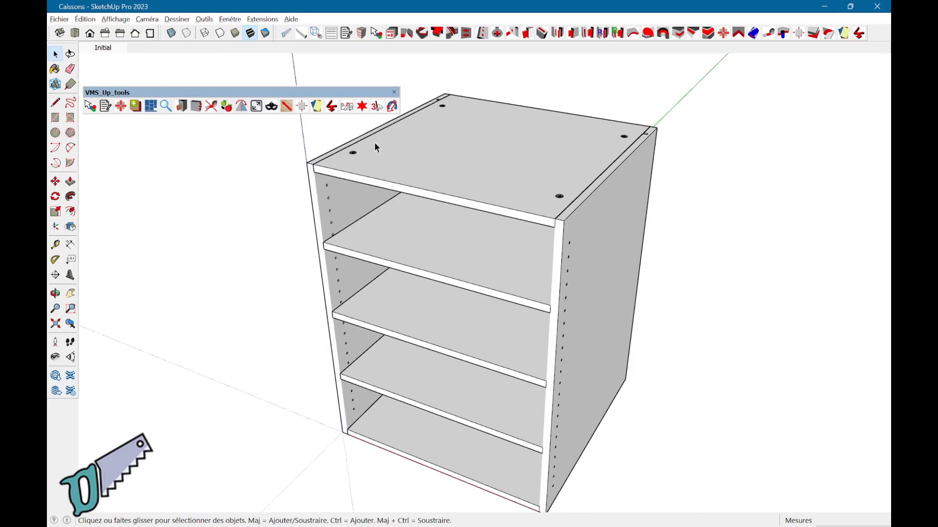
# Explode the whole cabinet into a scene named Explode_G with Décalage 3.0 and groups, materials and saving set to Non.
pyautogui.click(381, 153)
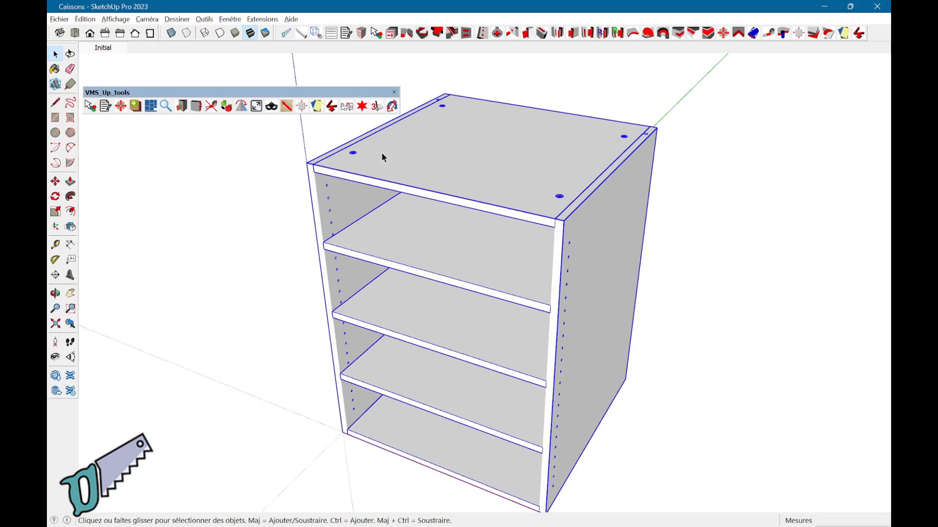
pyautogui.click(362, 108)
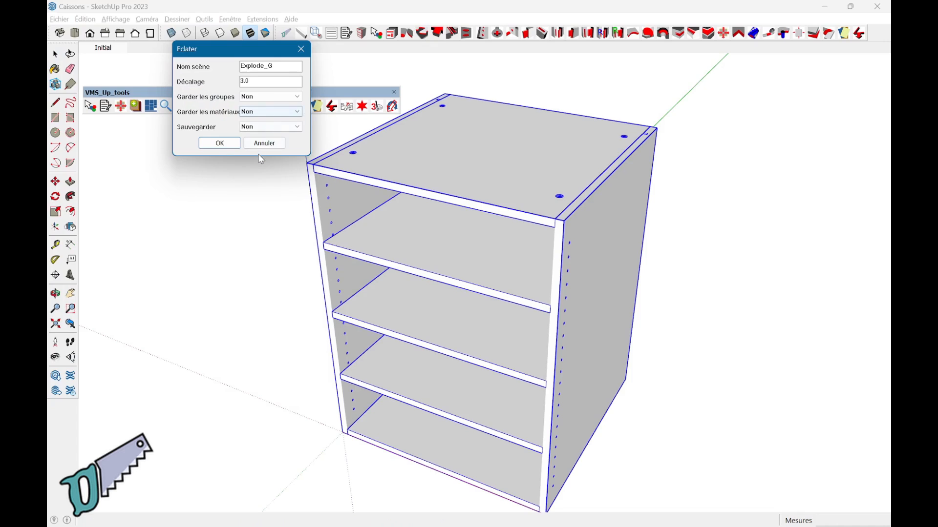
pyautogui.click(219, 143)
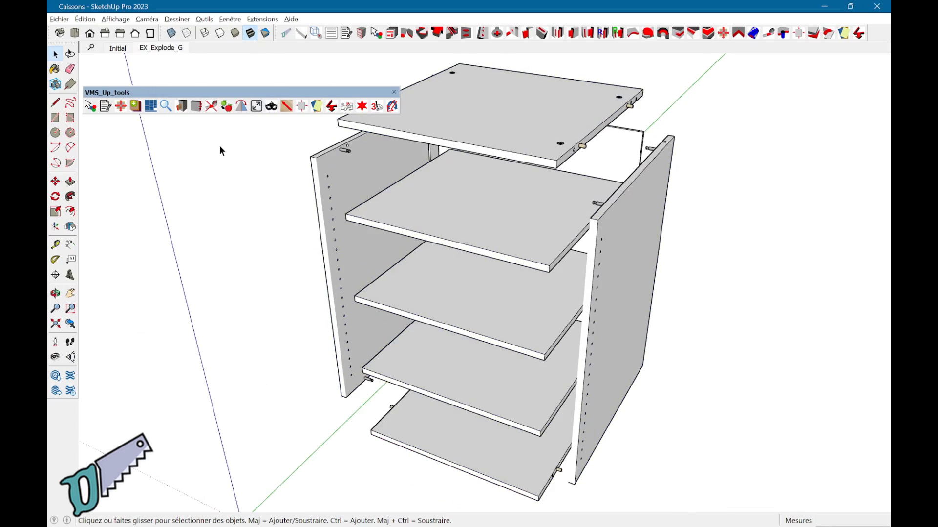
pyautogui.moveTo(374, 222)
pyautogui.mouseDown(button='middle')
pyautogui.moveTo(387, 247)
pyautogui.moveTo(800, 268)
pyautogui.moveTo(391, 272)
pyautogui.moveTo(373, 265)
pyautogui.moveTo(369, 234)
pyautogui.mouseUp(button='middle')
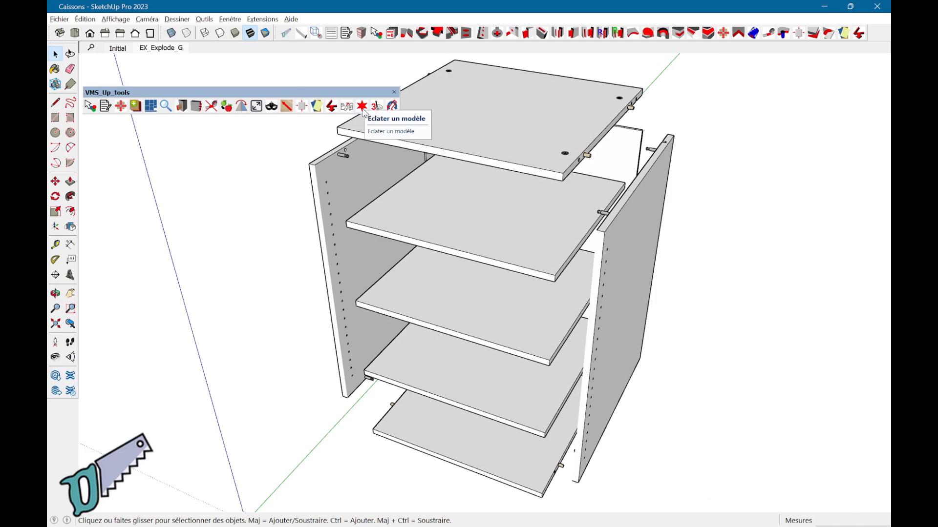
# Delete the current exploded-view page with Effacer les pages set to Actuelle.
pyautogui.click(363, 111)
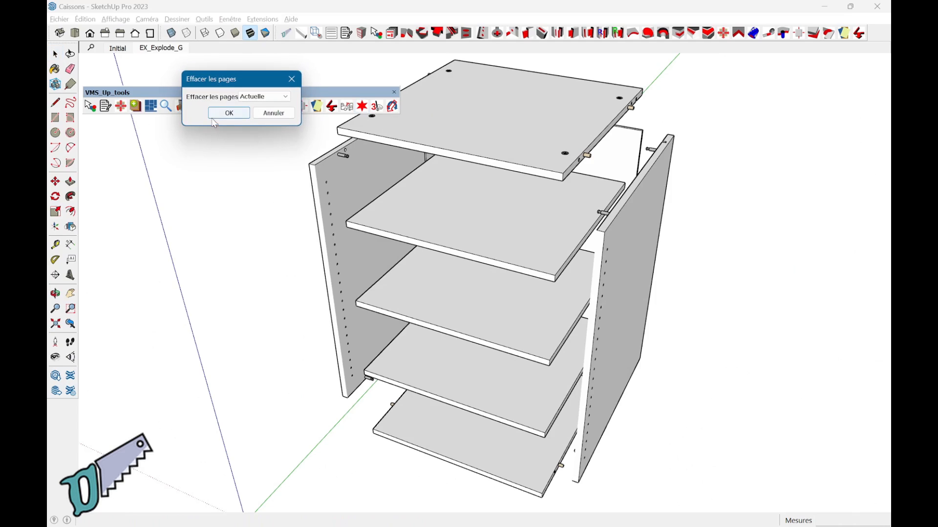
pyautogui.click(221, 115)
pyautogui.click(221, 135)
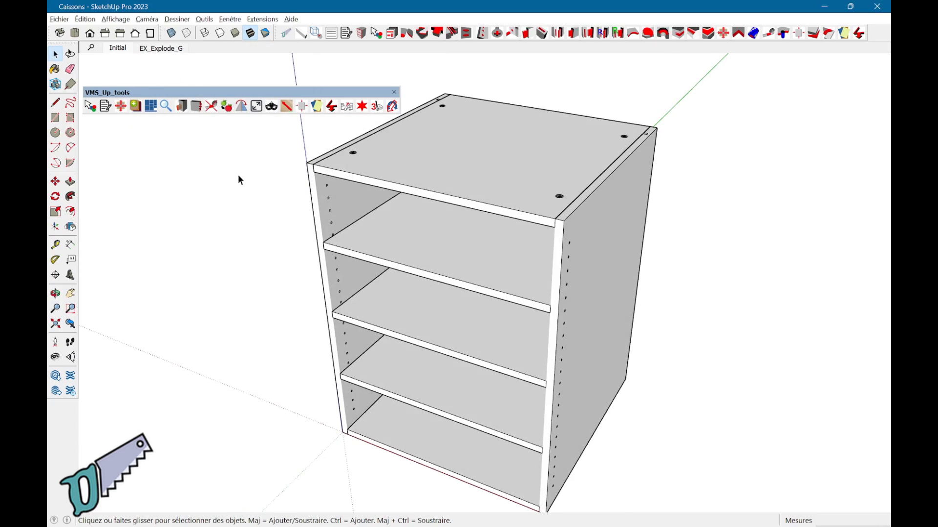
# Number the parts of the assembled cabinet temporarily with the part-numbering tool, then quit it.
pyautogui.click(379, 109)
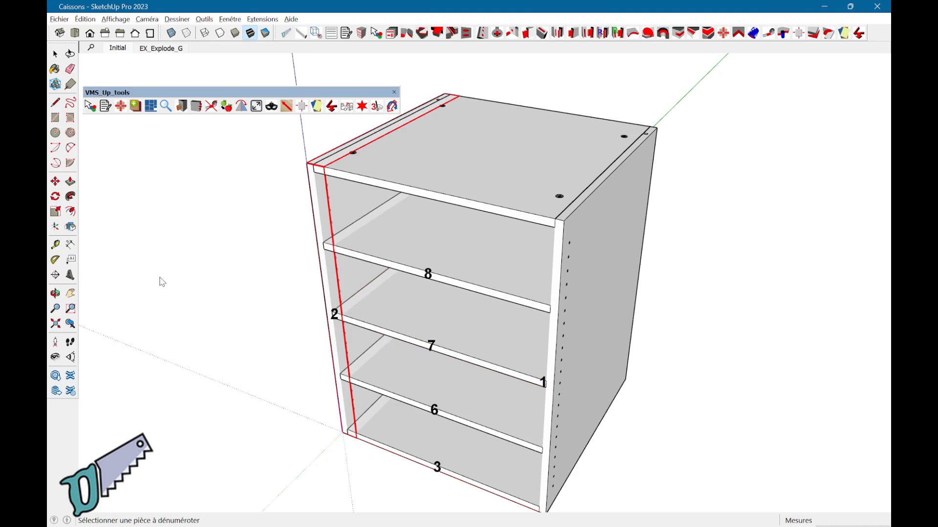
pyautogui.press('space')
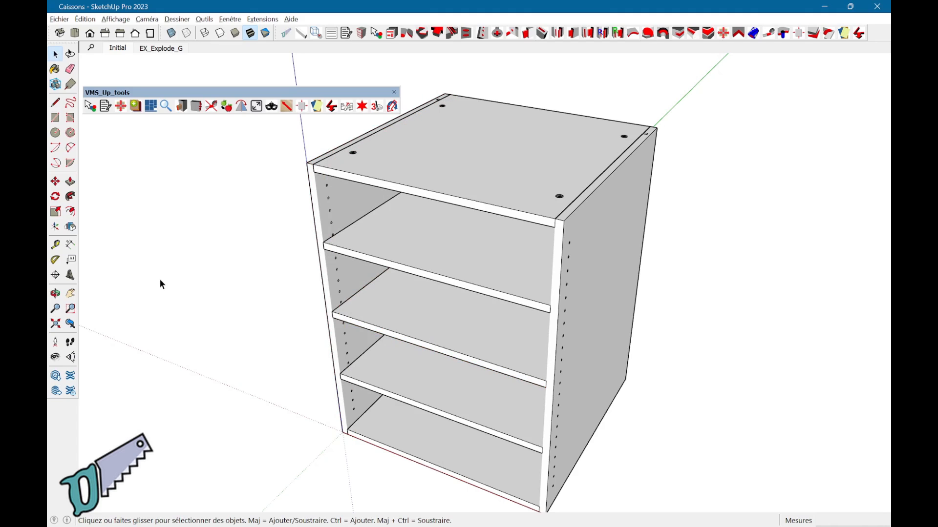
# Number the cabinet's parts in the EX_Explode_G scene and insert the numbering into the model with Mettre la numérotation dans le modèle.
pyautogui.click(170, 47)
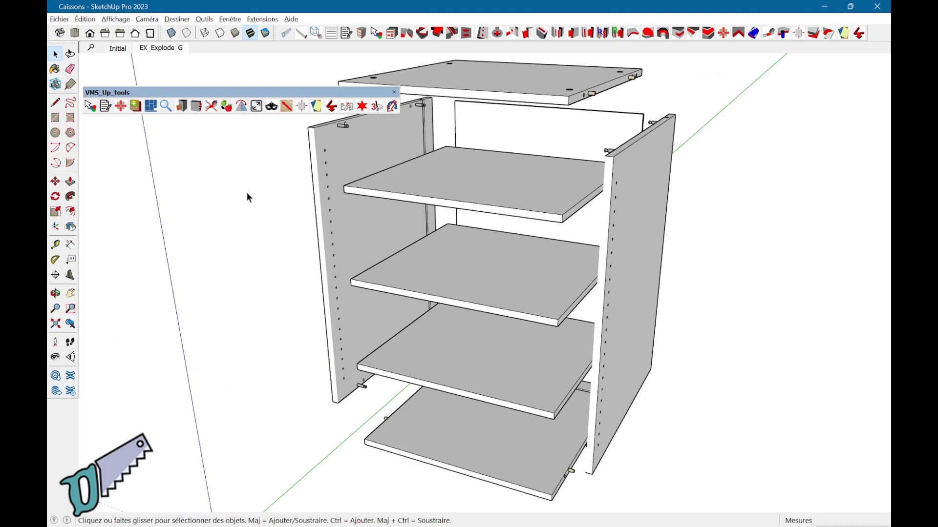
pyautogui.click(376, 106)
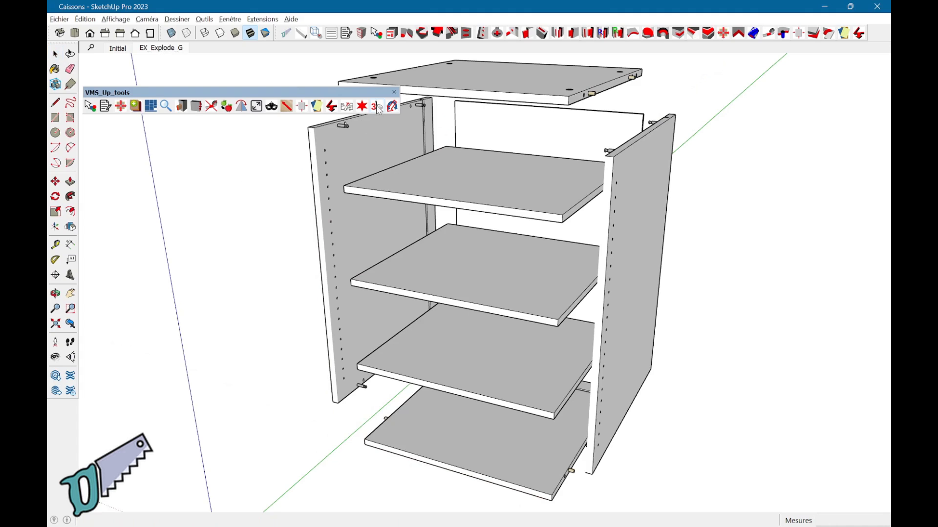
pyautogui.moveTo(394, 173); pyautogui.dragTo(386, 210, button='middle')
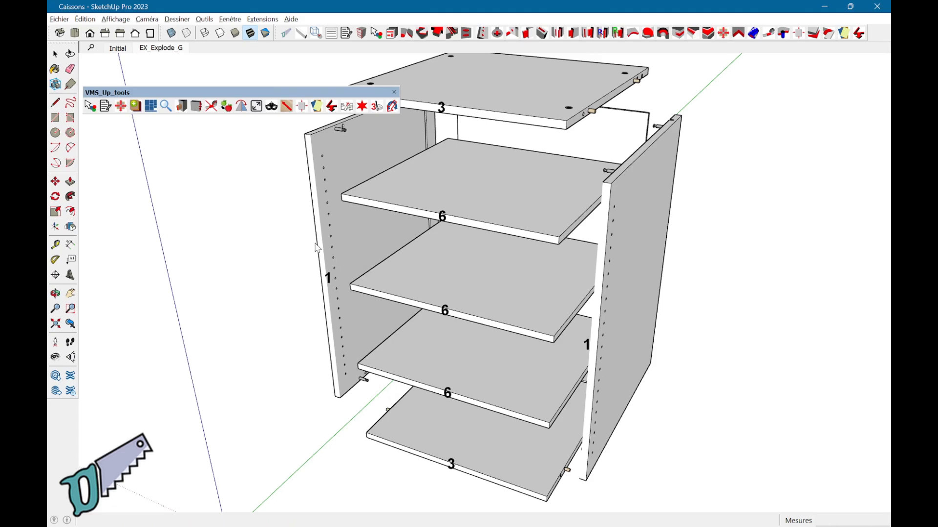
pyautogui.rightClick(760, 242)
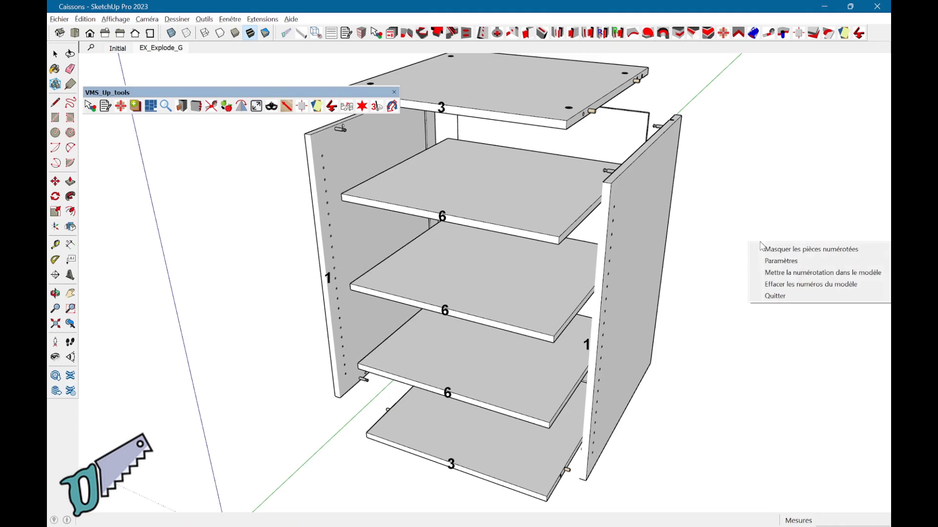
pyautogui.click(791, 279)
pyautogui.scroll(-4, 789, 274)
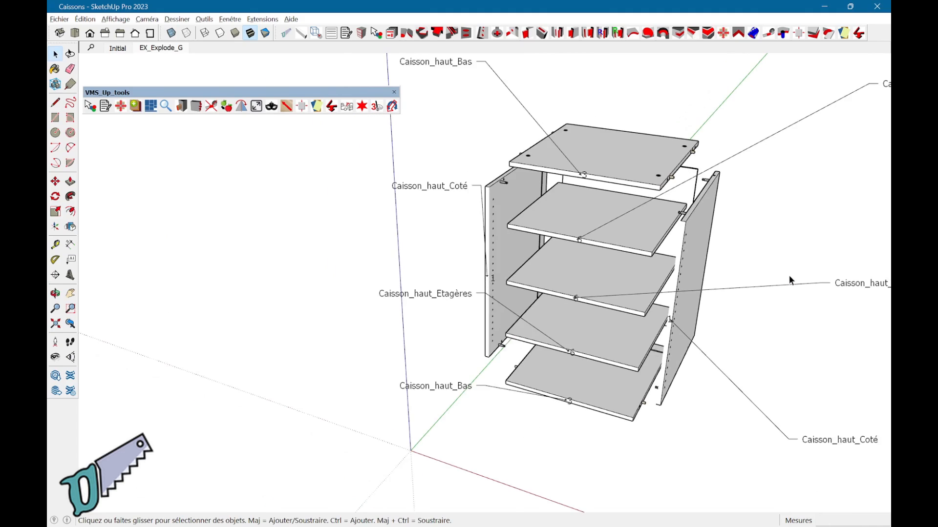
# Move the VMS_Up_tools toolbar clear of the exploded cabinet's uppermost part label.
pyautogui.moveTo(789, 275); pyautogui.dragTo(632, 308, button='middle')
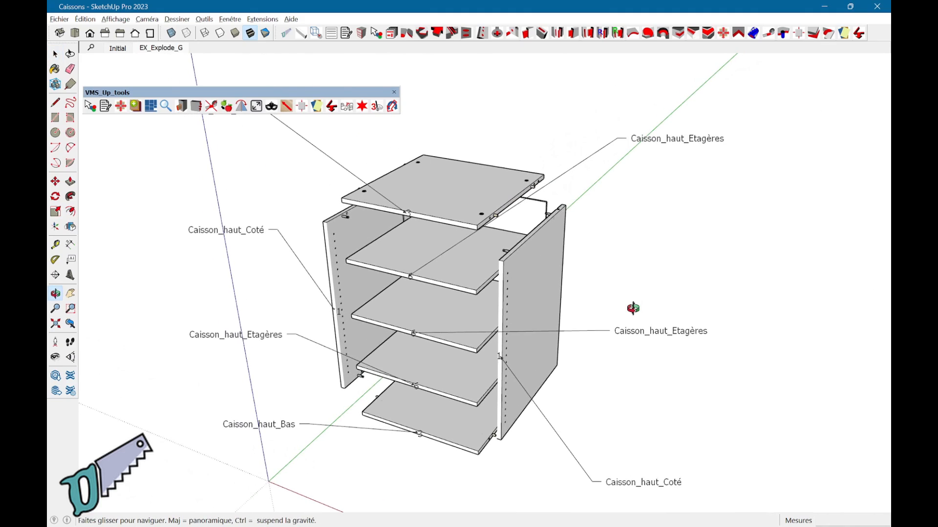
pyautogui.click(274, 89)
pyautogui.moveTo(273, 90); pyautogui.dragTo(281, 60)
pyautogui.moveTo(477, 127); pyautogui.dragTo(480, 118, button='middle')
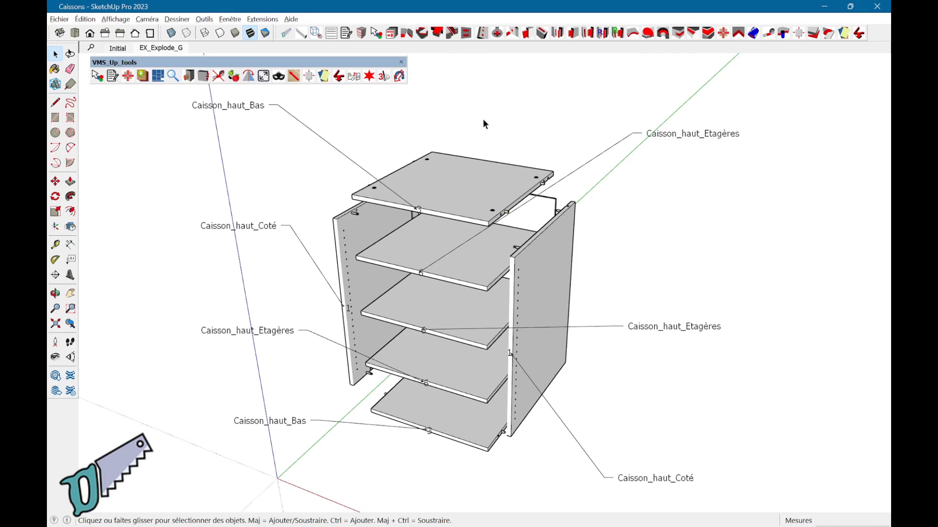
# Switch back to the Initial scene and view the cabinet from another angle.
pyautogui.click(122, 48)
pyautogui.moveTo(386, 137); pyautogui.dragTo(703, 145, button='middle')
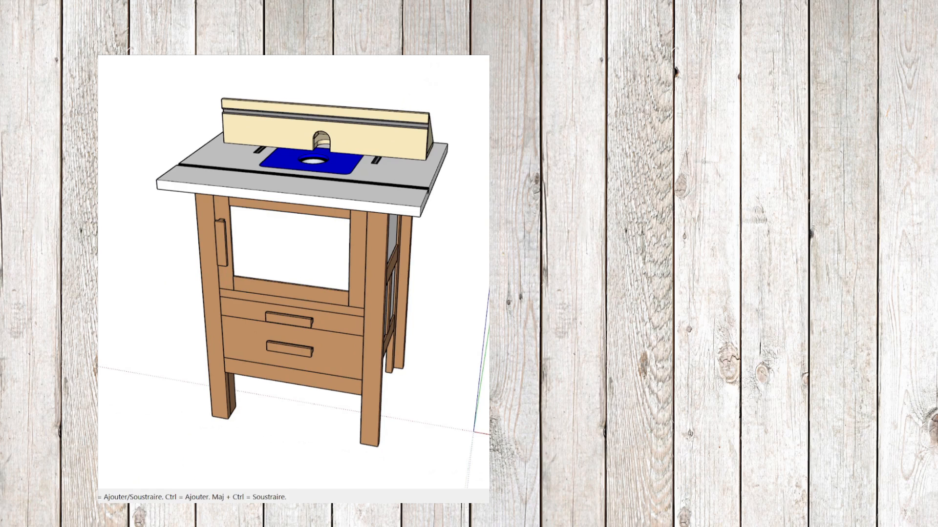
# Pull out the router table's upper and lower drawers with the opening tool.
pyautogui.click(327, 326)
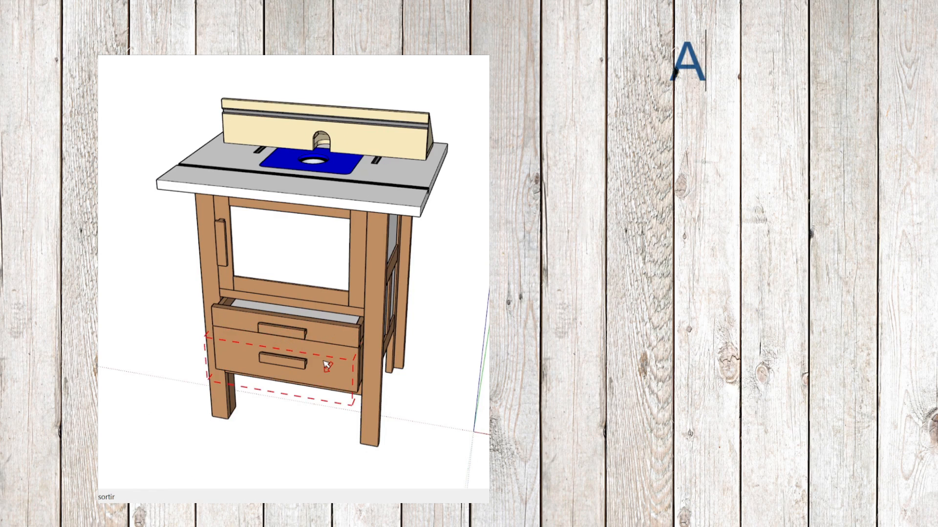
pyautogui.click(327, 366)
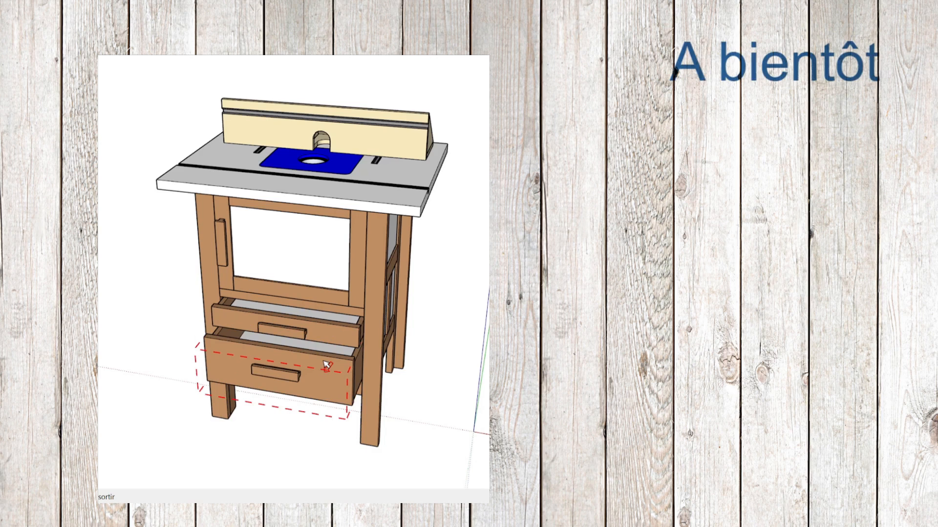
pyautogui.scroll(3, 361, 293)
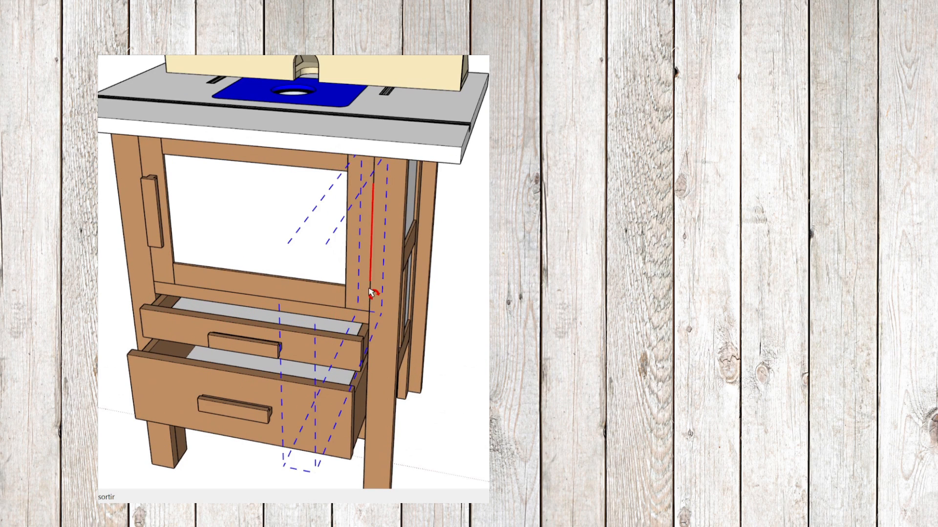